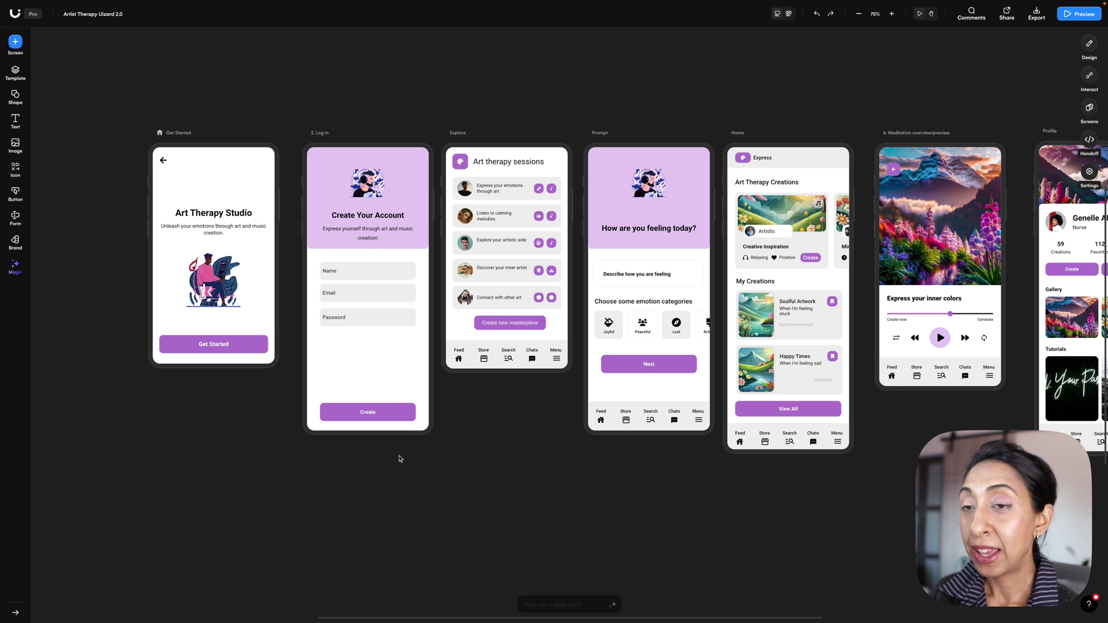
Step: Ask Autodesigner to add Facebook, Apple and Google login buttons to the selected Log in screen
drag(398, 457, 344, 164)
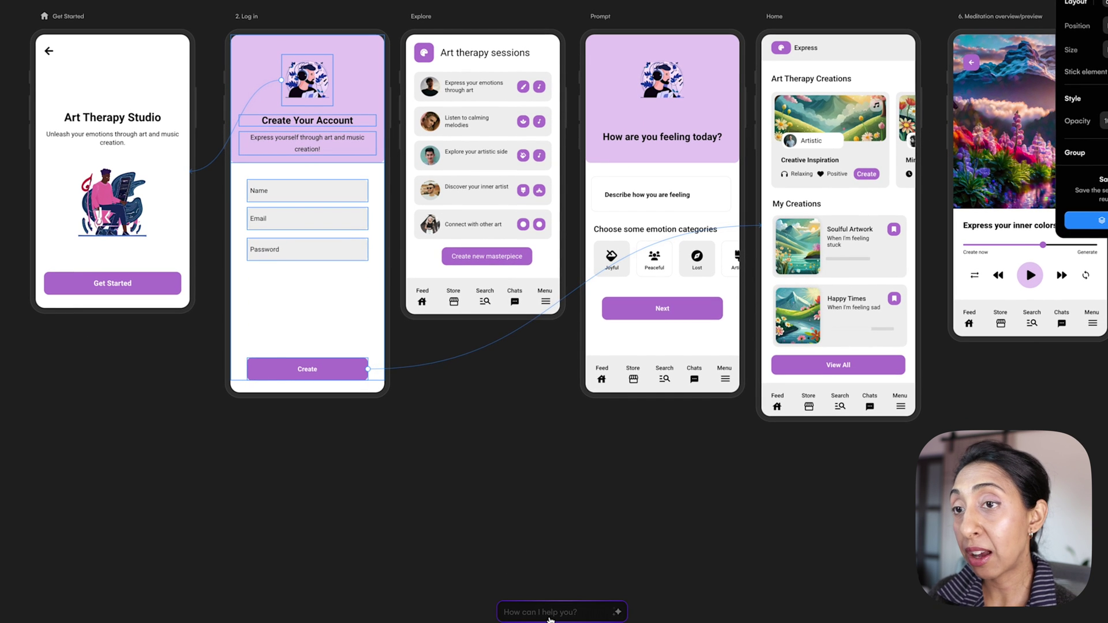
click(550, 615)
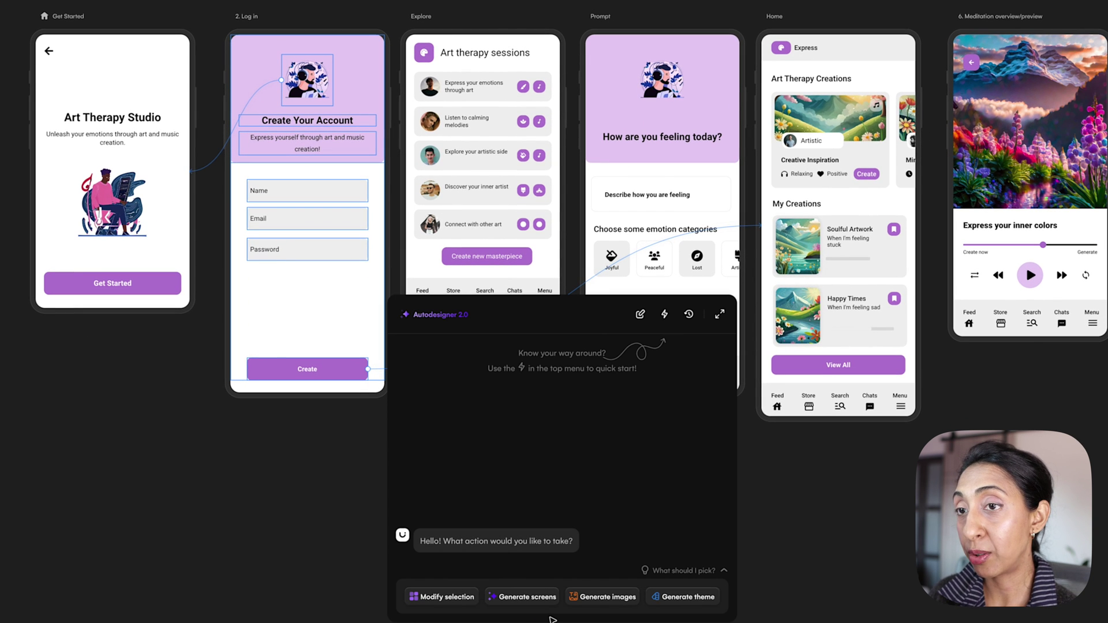
click(441, 598)
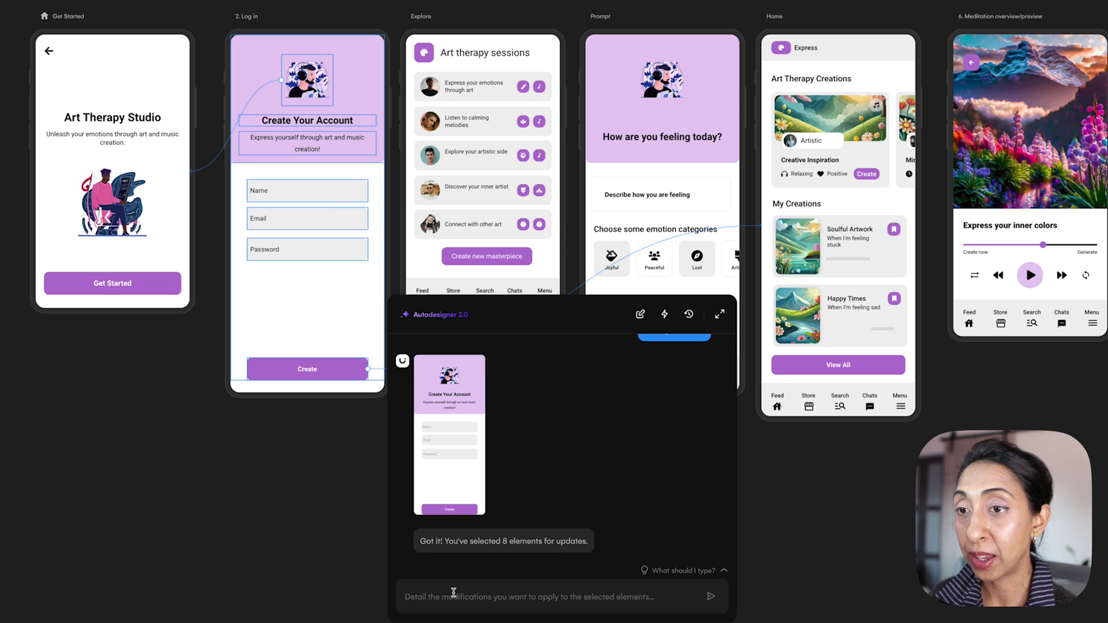
text(I want add to this screen: Add options to login with Facebook, Apple and Google below the create button)
key(Return)
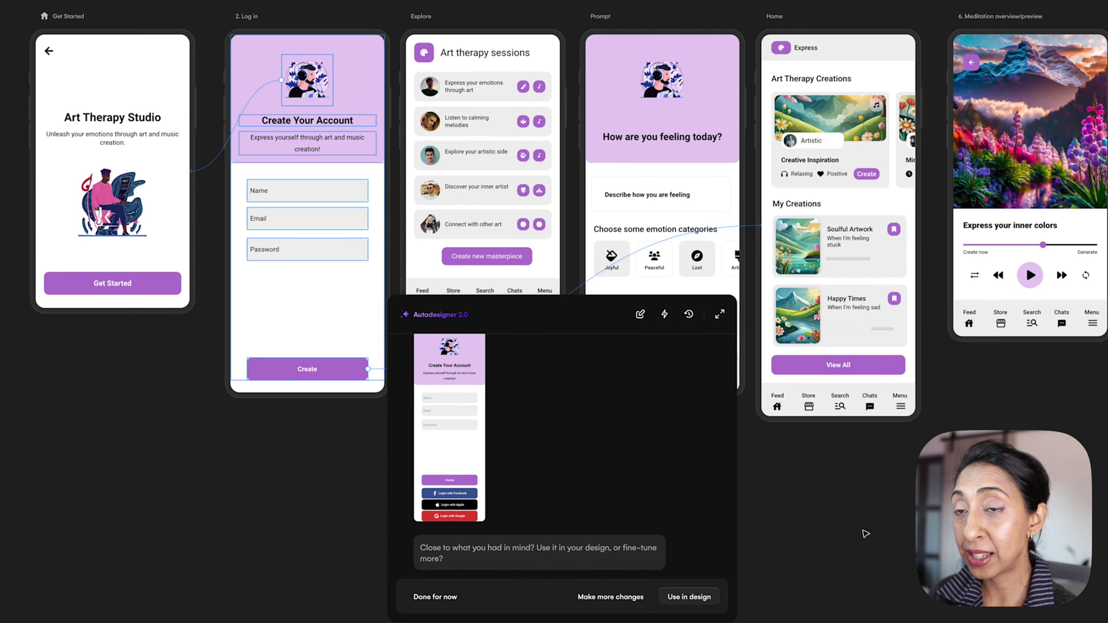
Step: Apply the generated login buttons and extend the Log in screen downward so they show
click(690, 597)
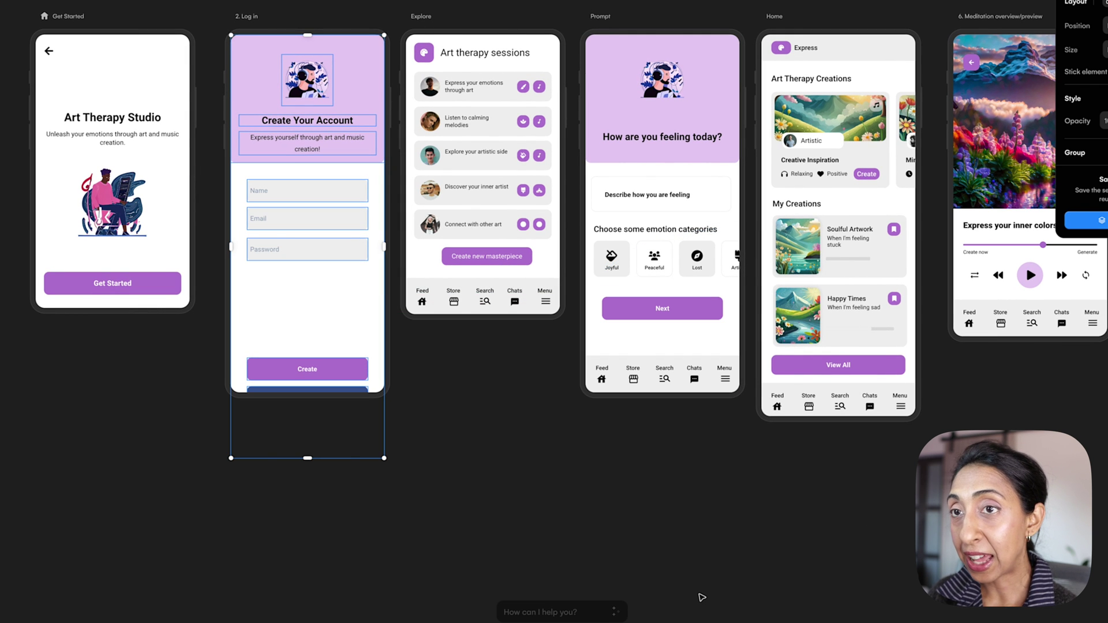
click(248, 16)
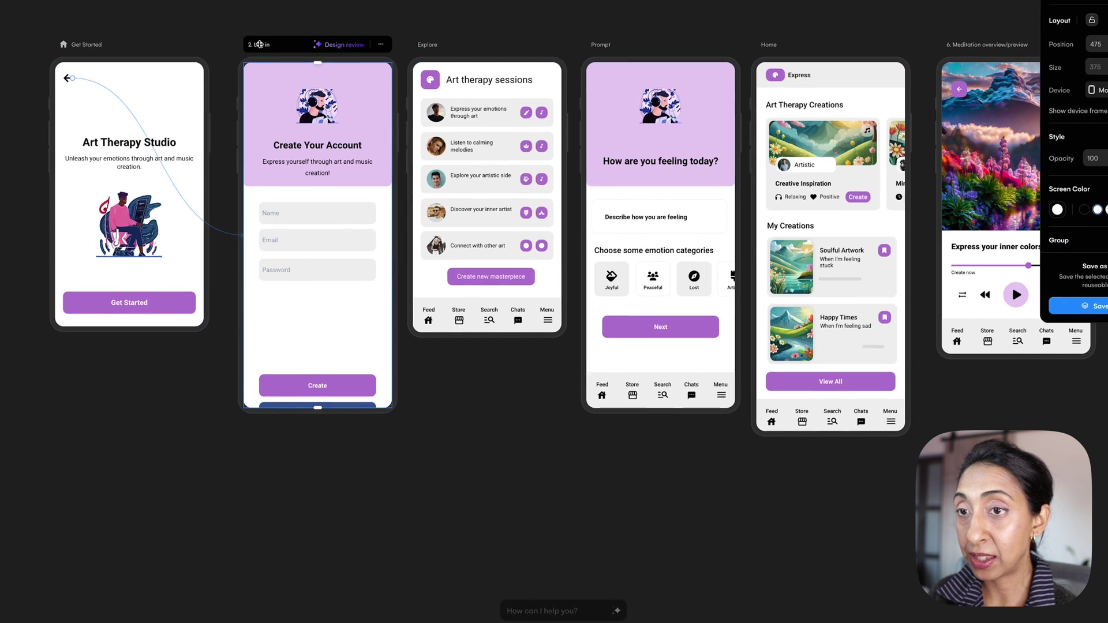
drag(317, 408, 367, 508)
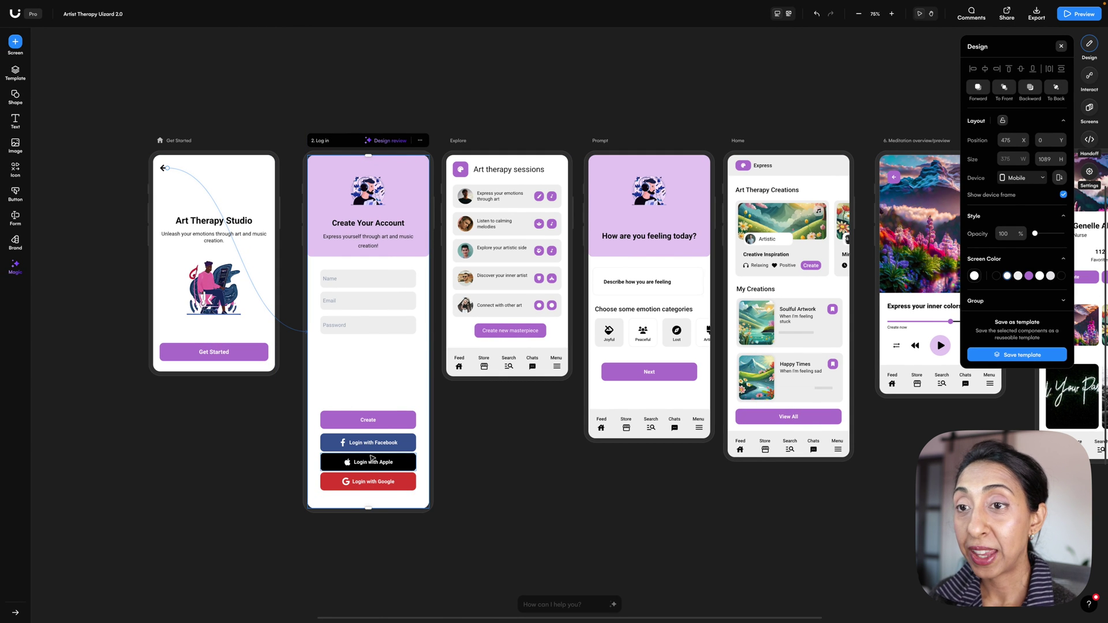
Step: Reselect all elements of the lengthened Log in screen
click(380, 427)
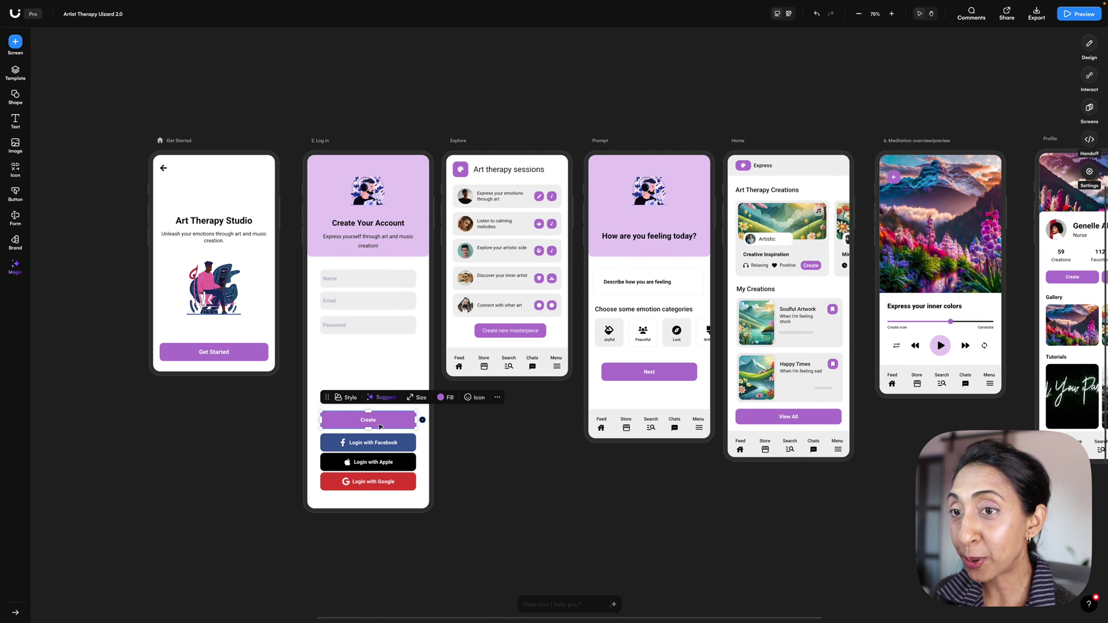
key(Escape)
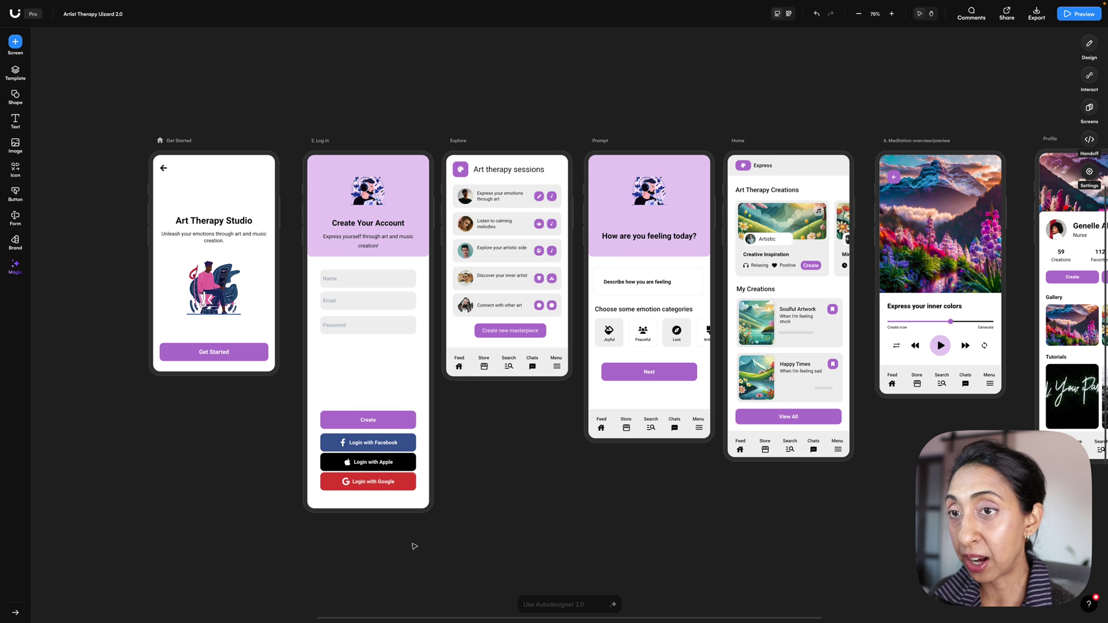
drag(368, 546, 340, 148)
Step: Ask Autodesigner to reduce the whitespace above the Create button
click(551, 604)
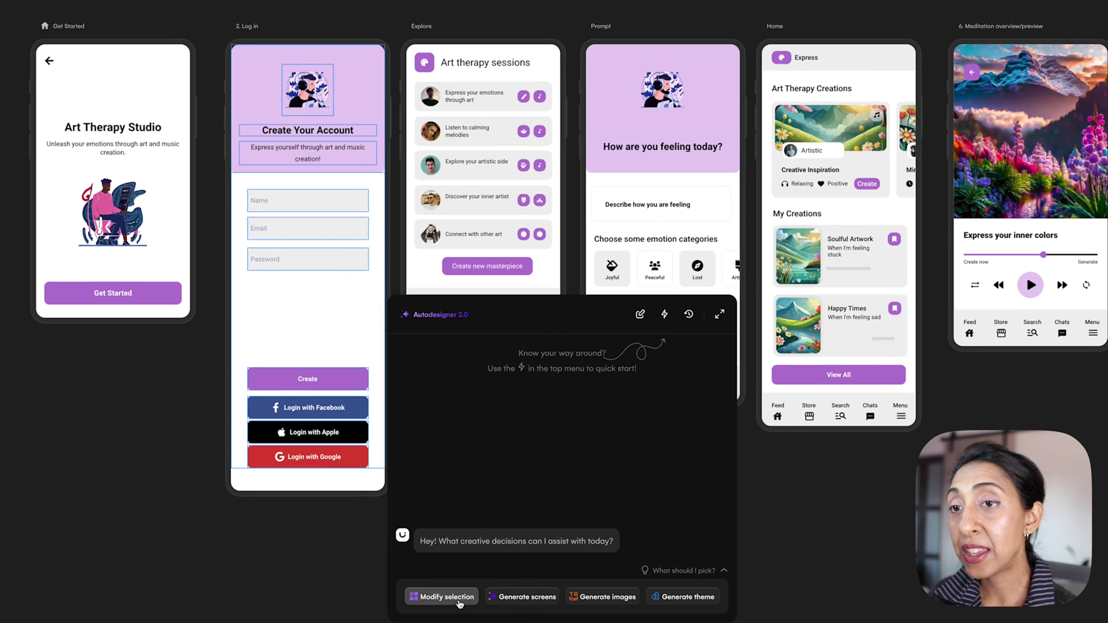
click(460, 600)
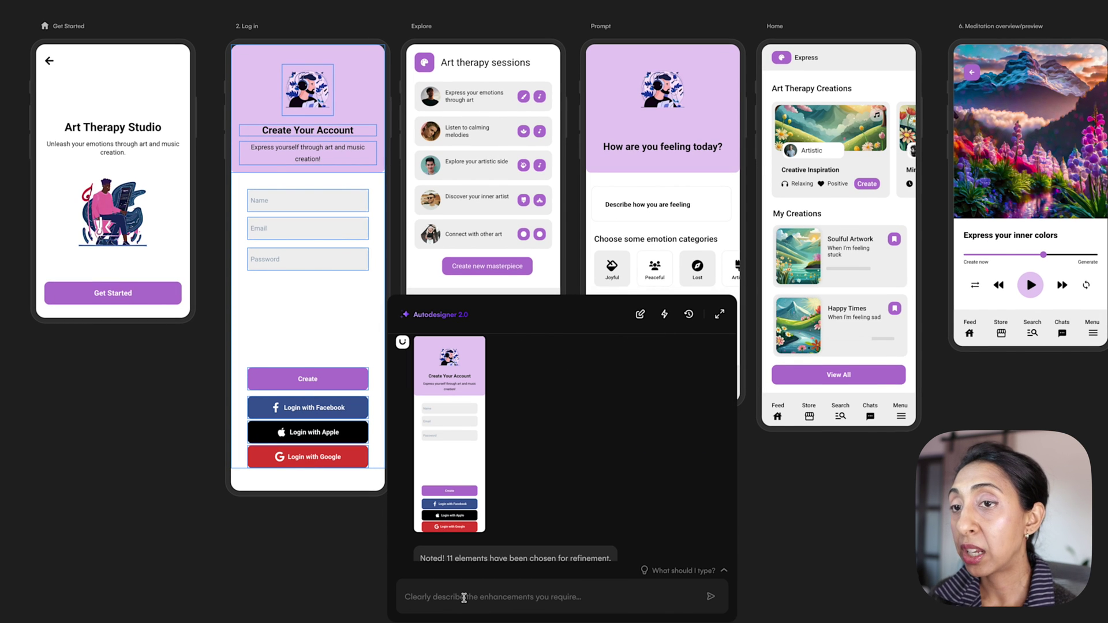
text(Red)
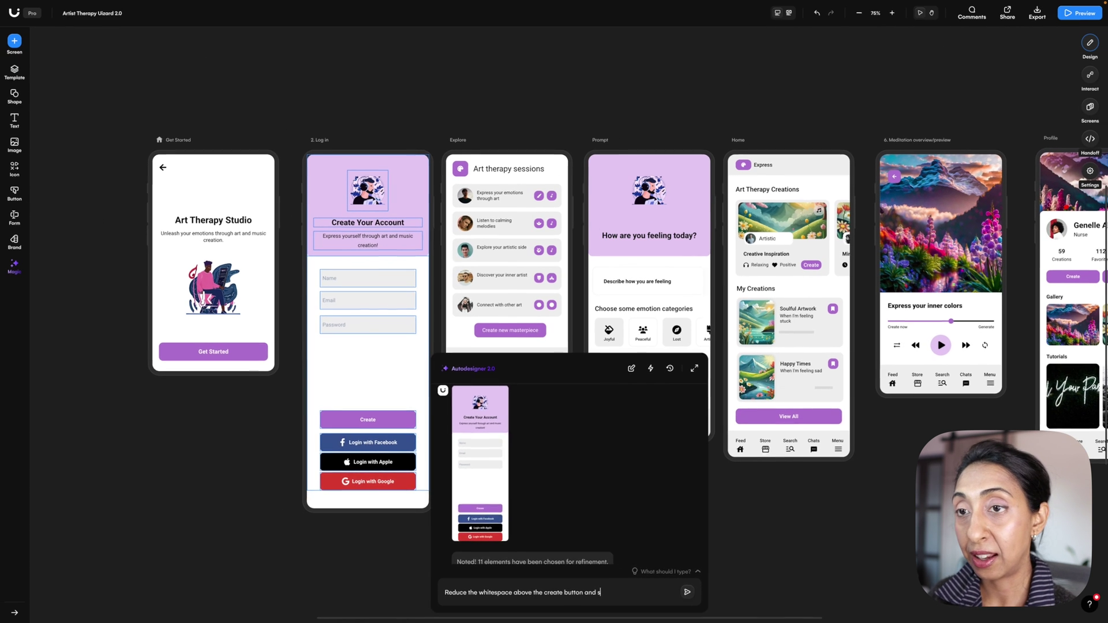
key(Return)
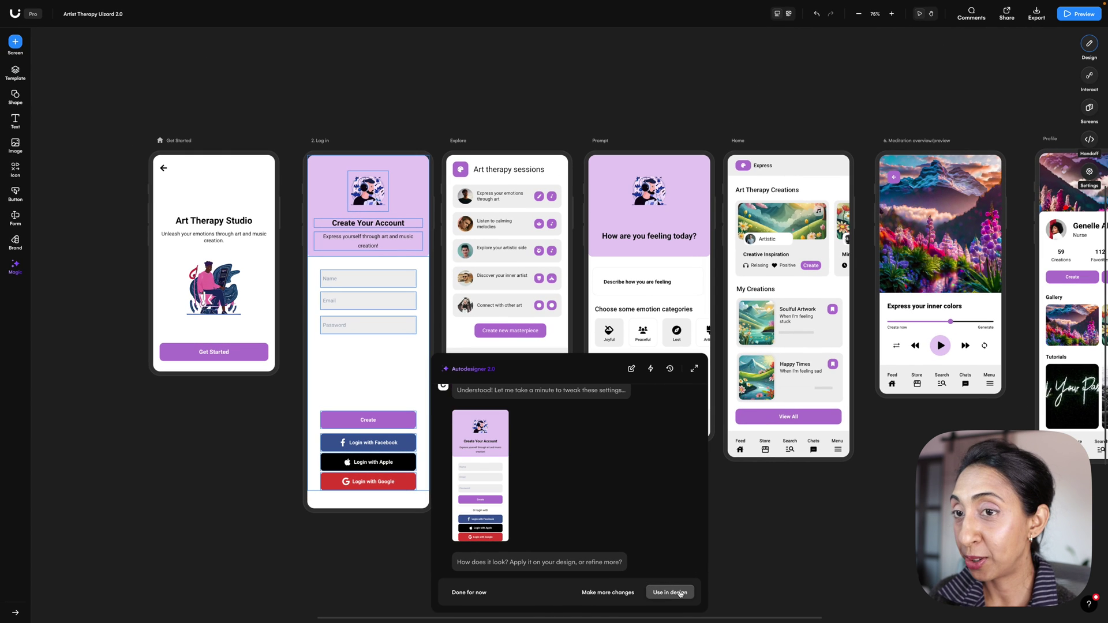
Step: Apply the revised layout and shorten the Log in screen to a height of 904
click(681, 595)
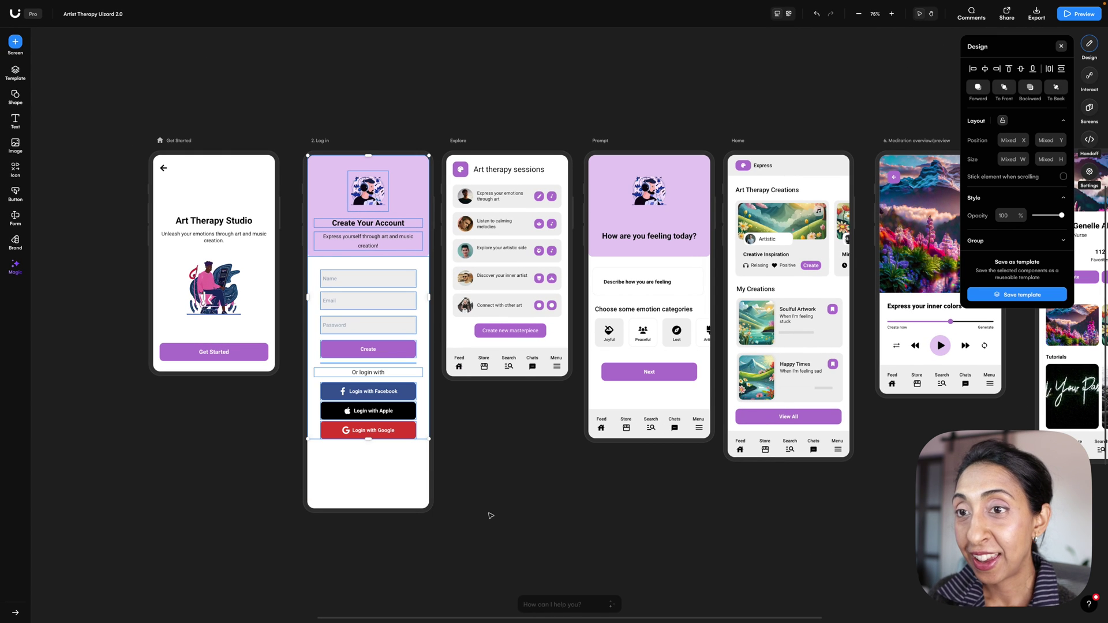
click(487, 500)
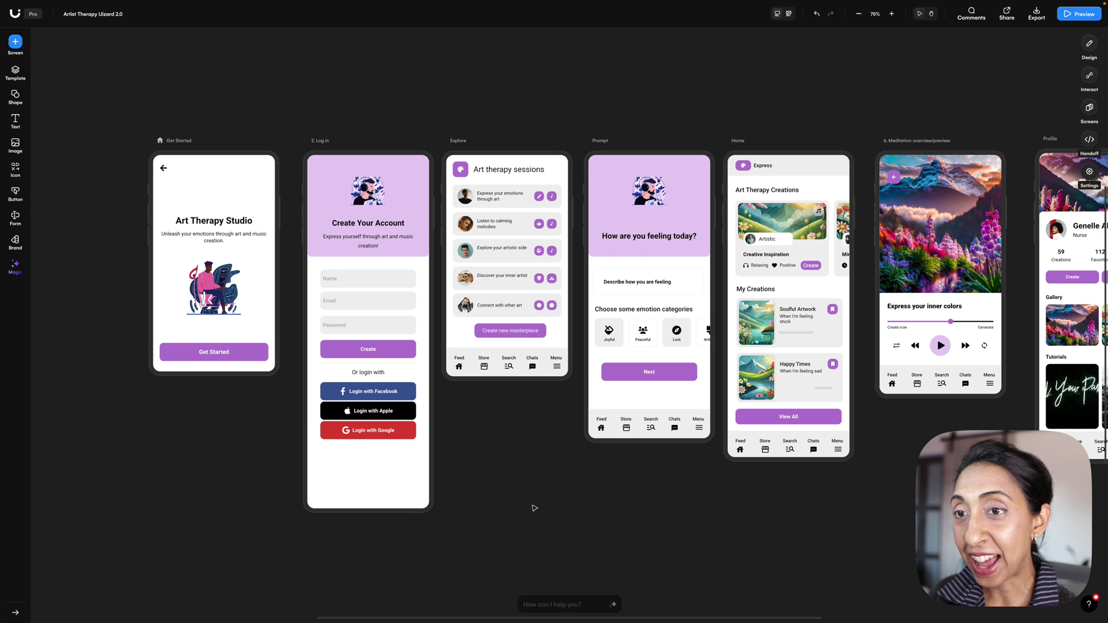
click(369, 266)
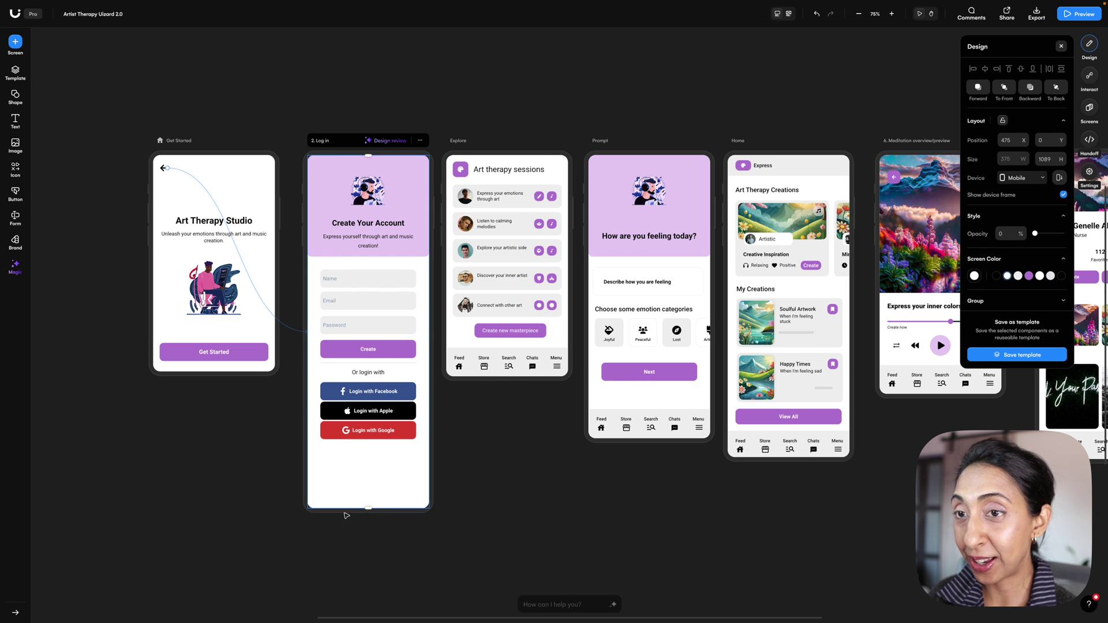
drag(368, 508, 369, 447)
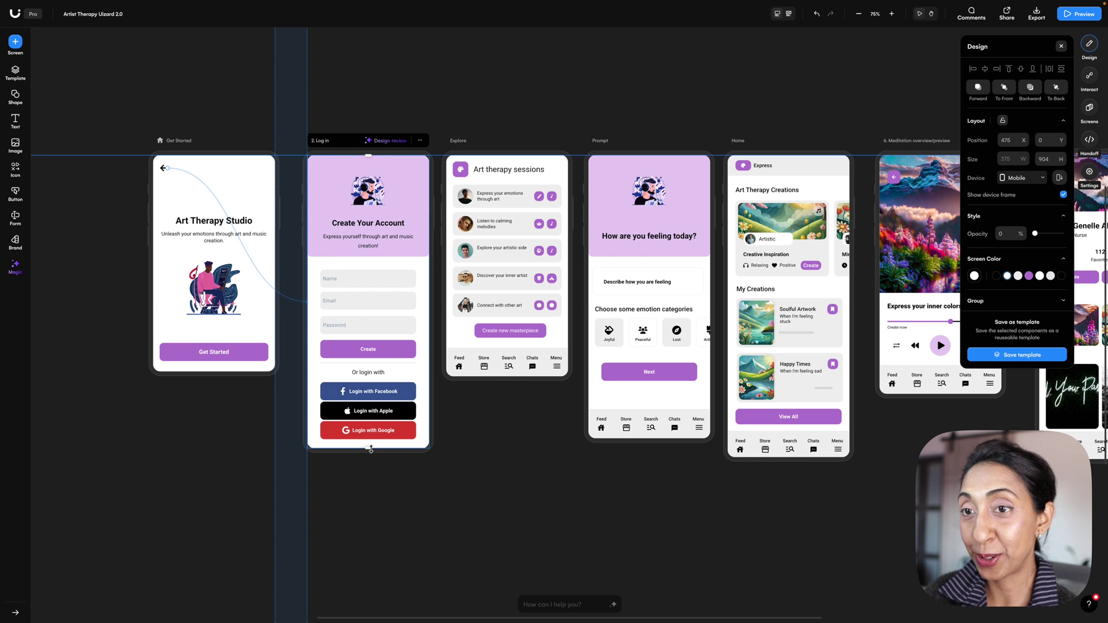
Step: Request a new mobile notification-settings screen with on/off checkboxes from Autodesigner
click(474, 474)
scroll(456, 496, right, 2)
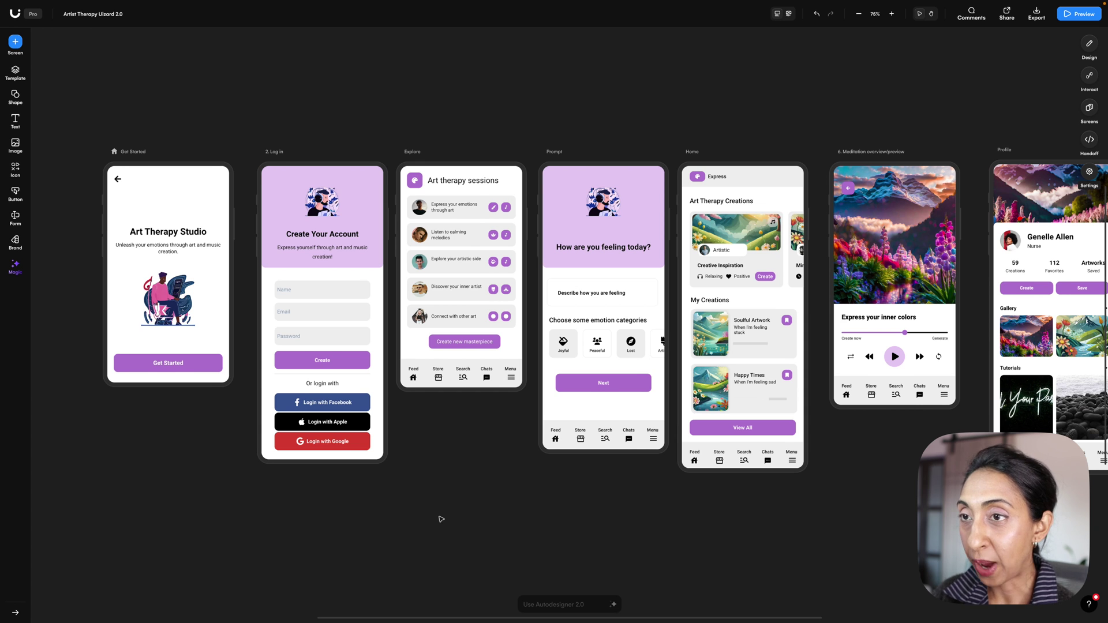
scroll(441, 519, right, 1)
scroll(442, 519, down, 1)
scroll(442, 519, left, 1)
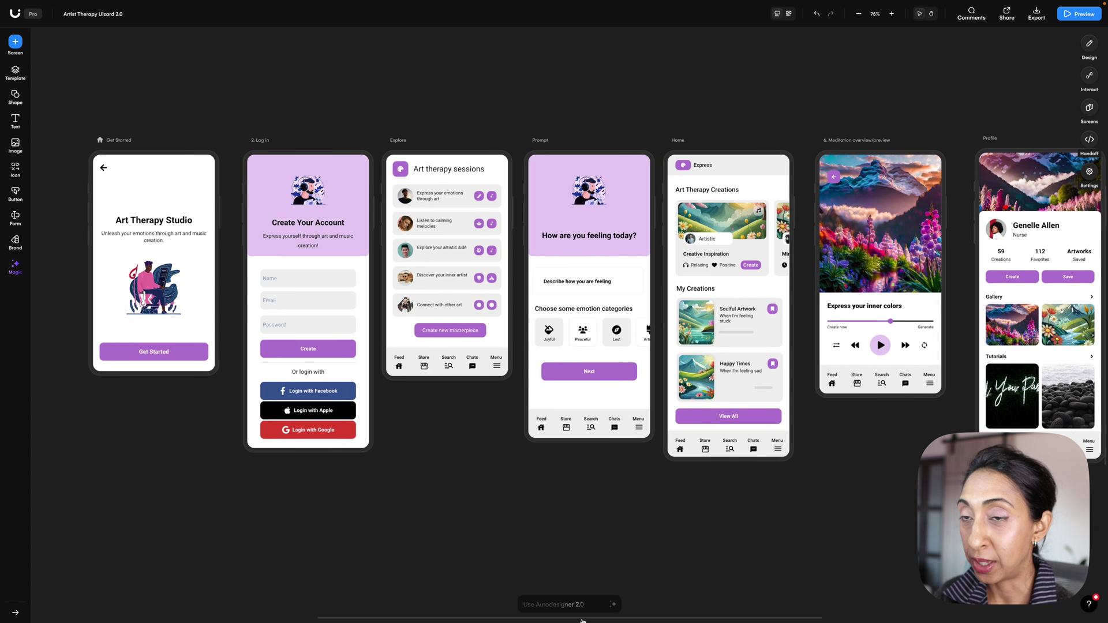
click(560, 607)
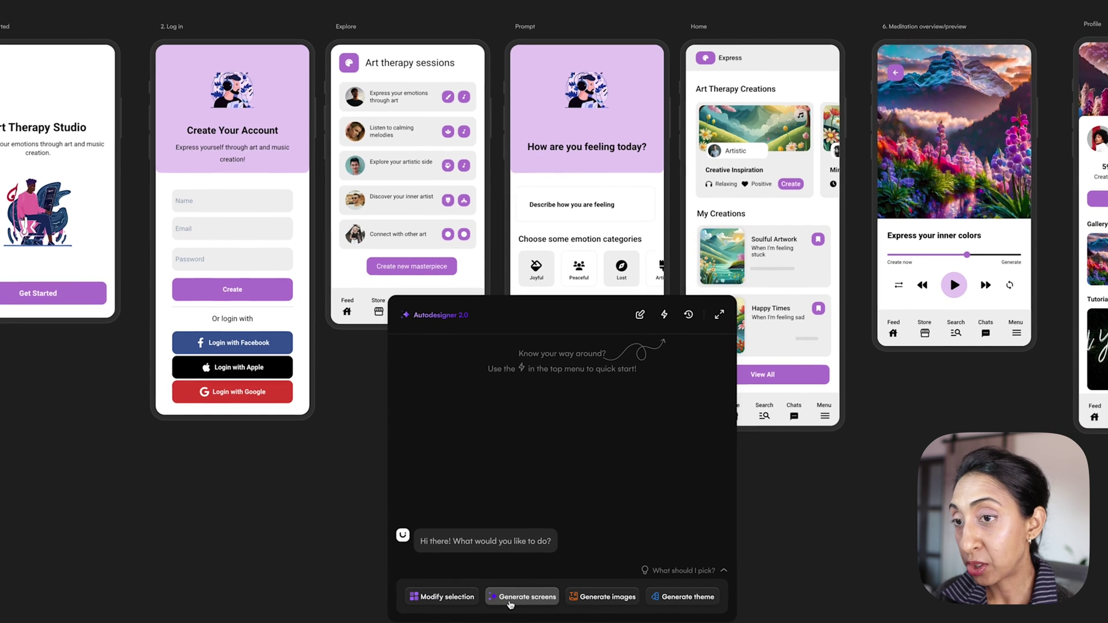
click(540, 593)
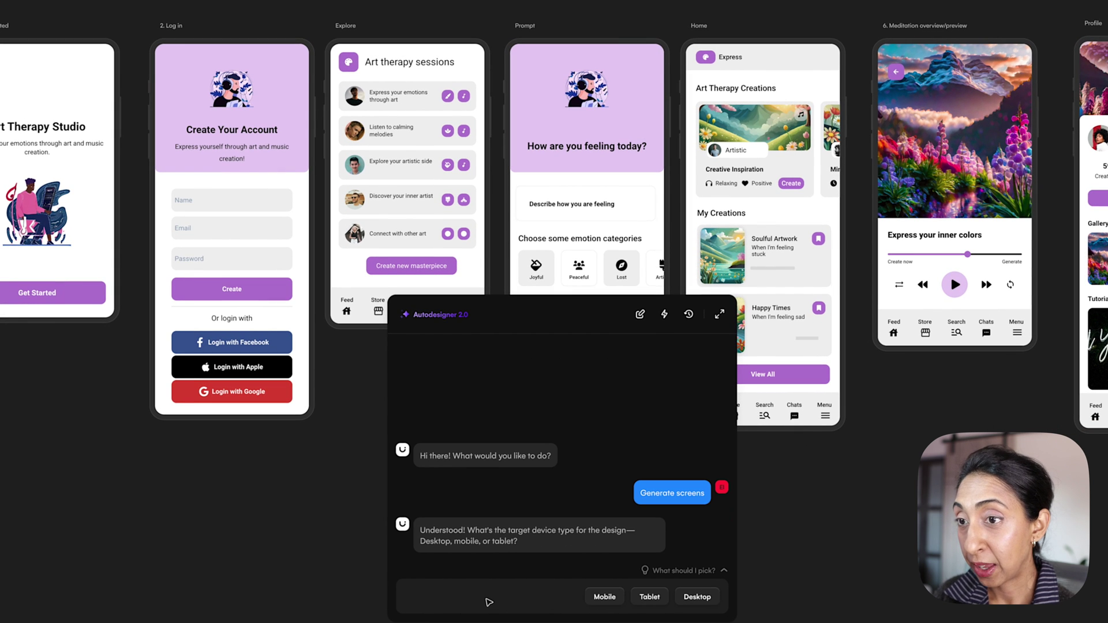
click(608, 601)
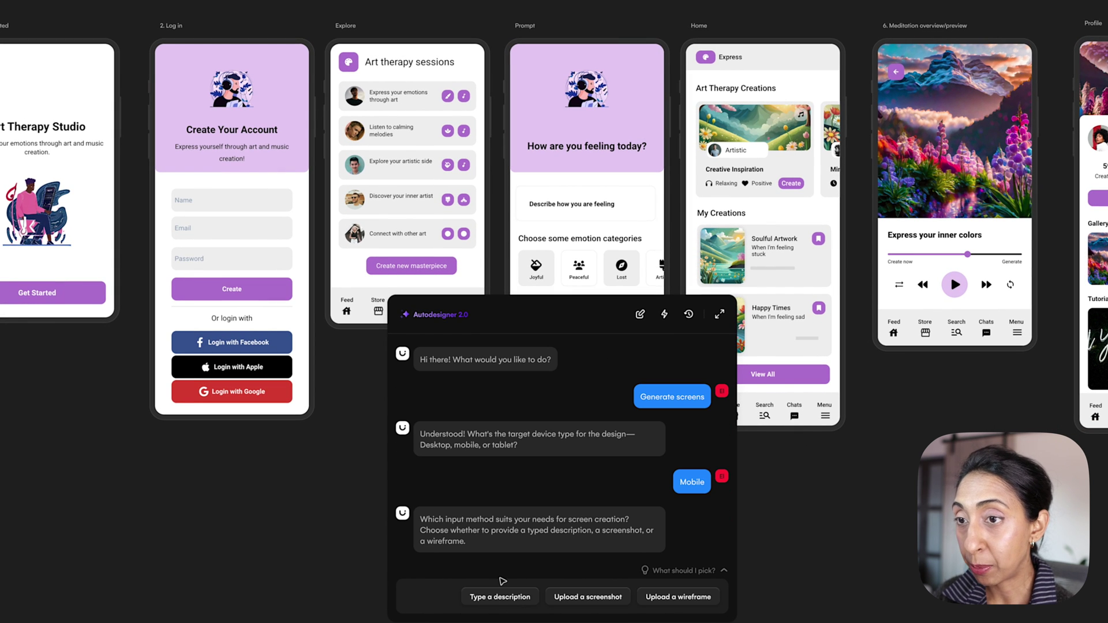
click(500, 597)
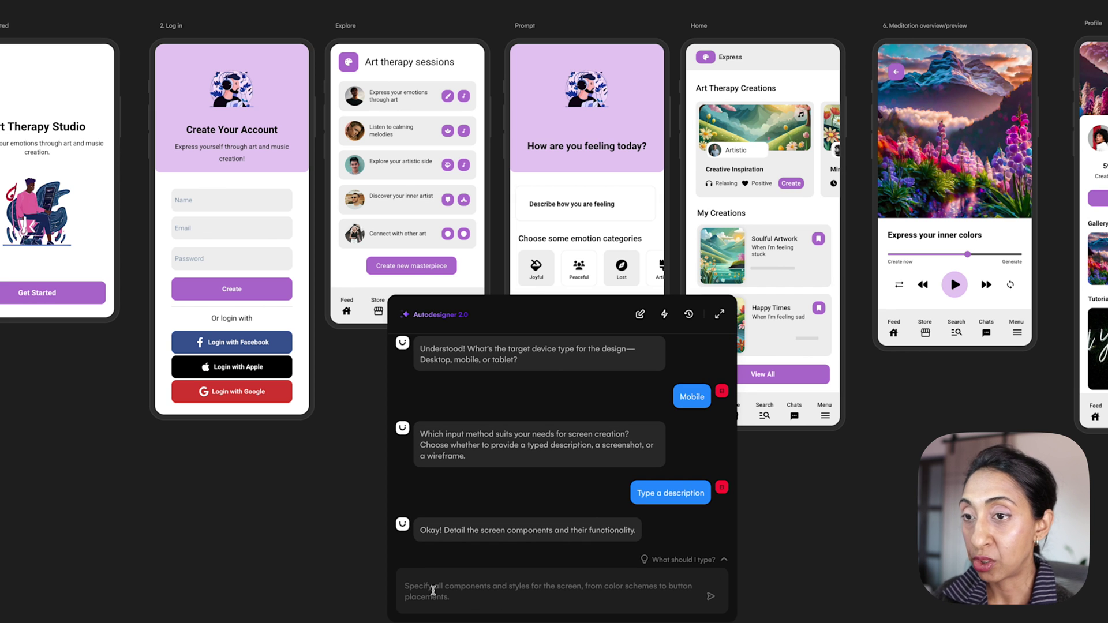
text(I need a notification screen, which checkboxes for all of their notifications to turn)
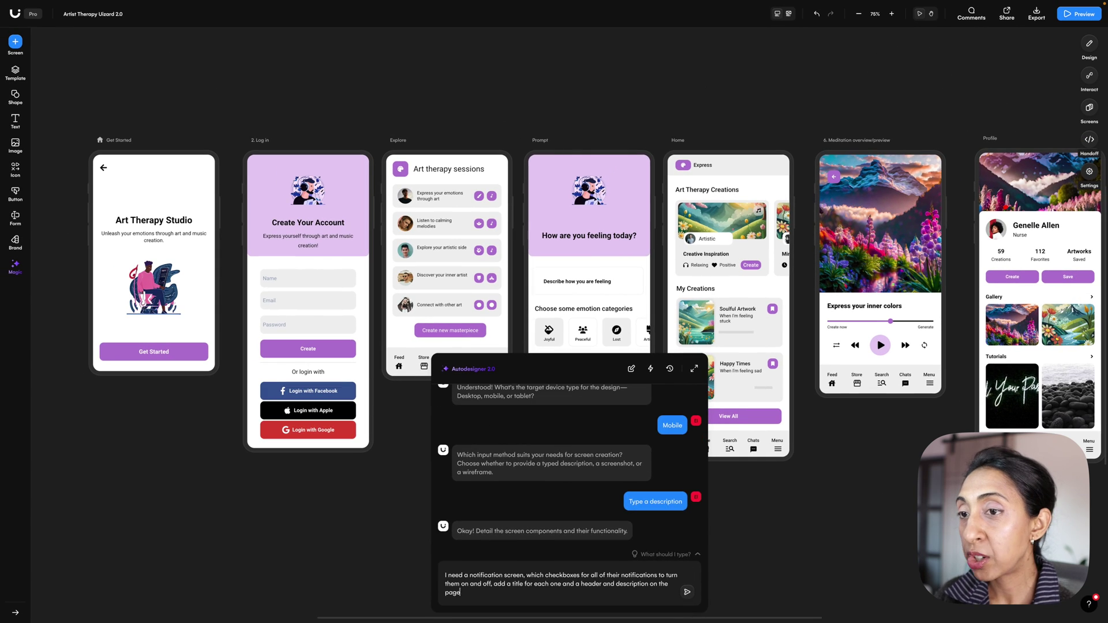
key(Return)
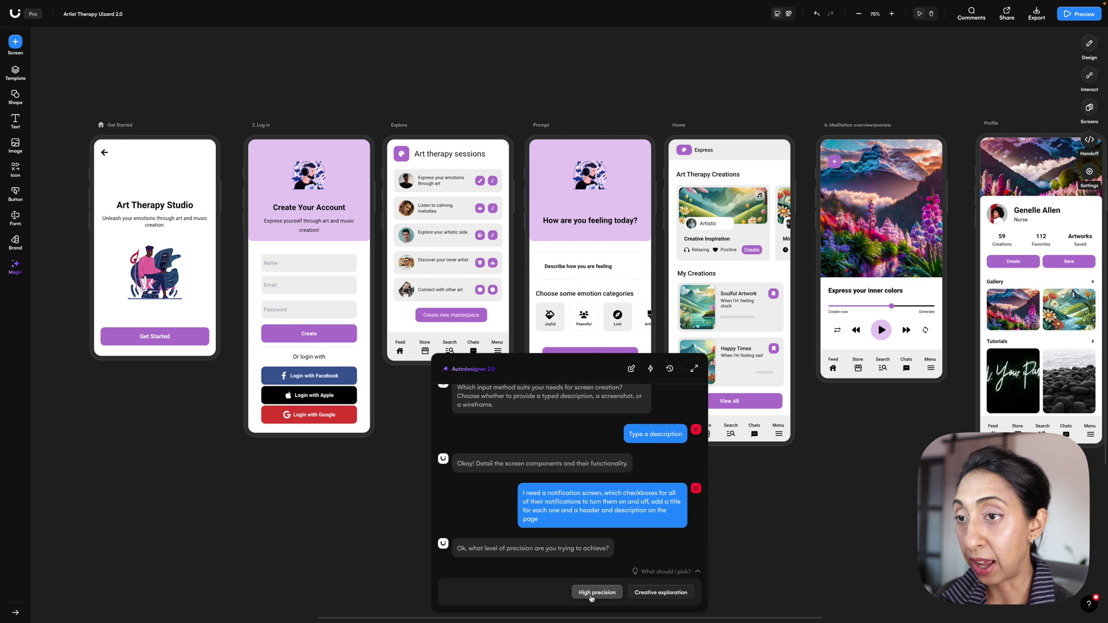
Step: Place the high-precision Notification Settings screen, raise it to 719 high, and select its header and description
click(596, 593)
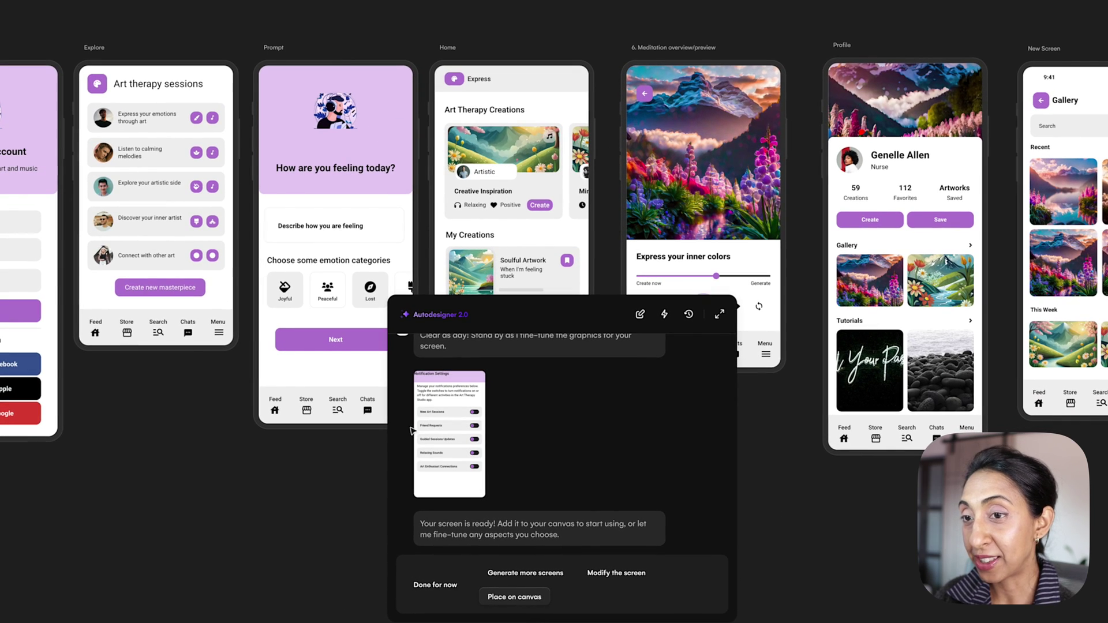
click(519, 596)
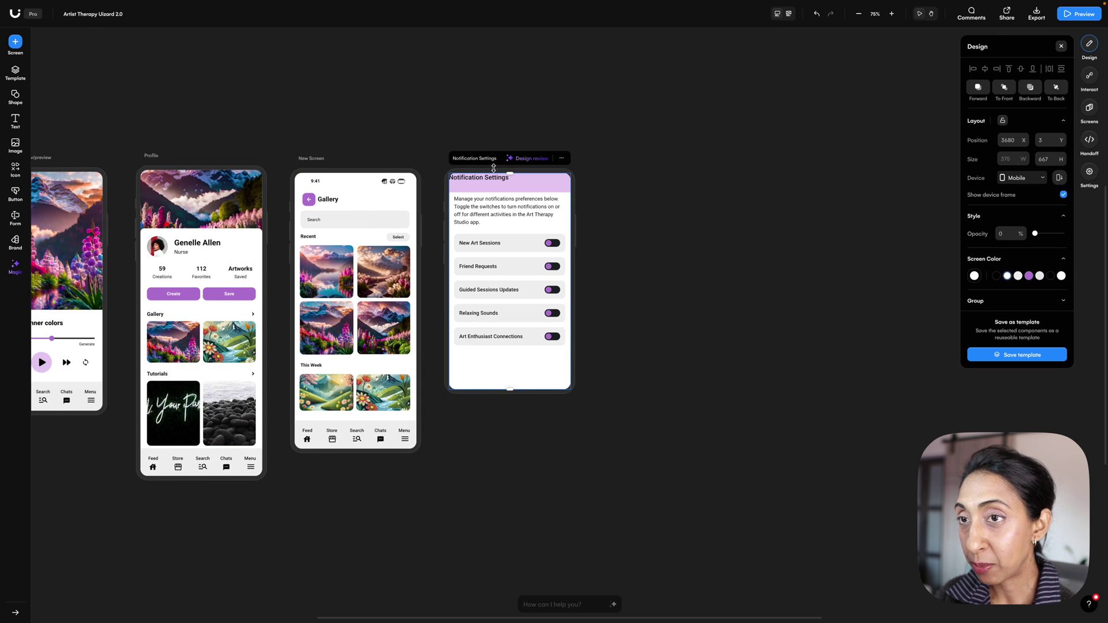
drag(510, 172, 511, 154)
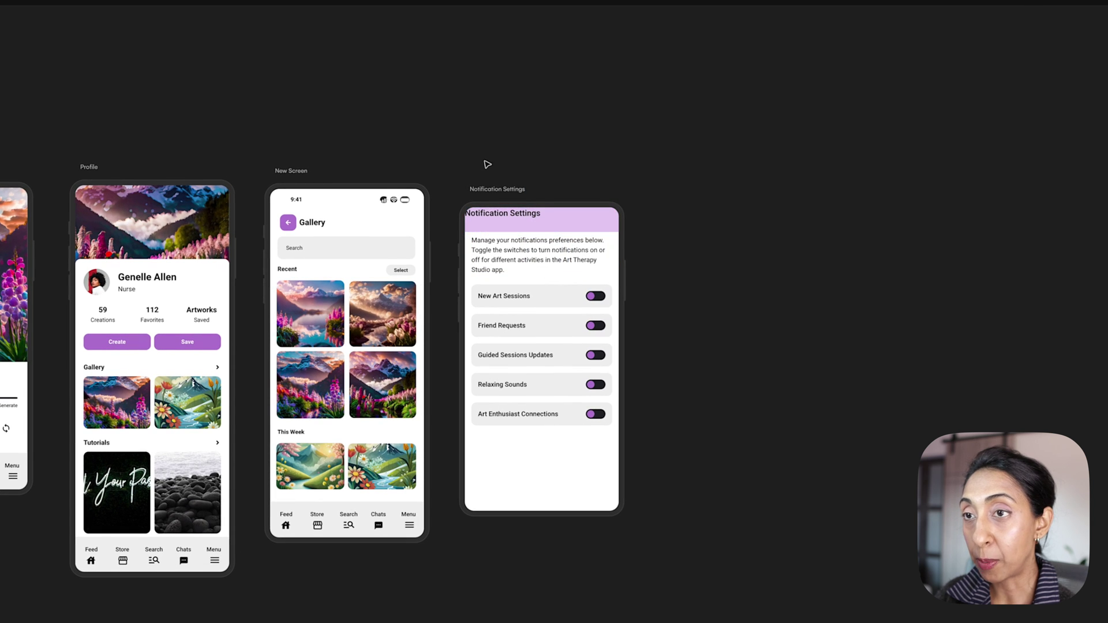
drag(487, 161, 576, 262)
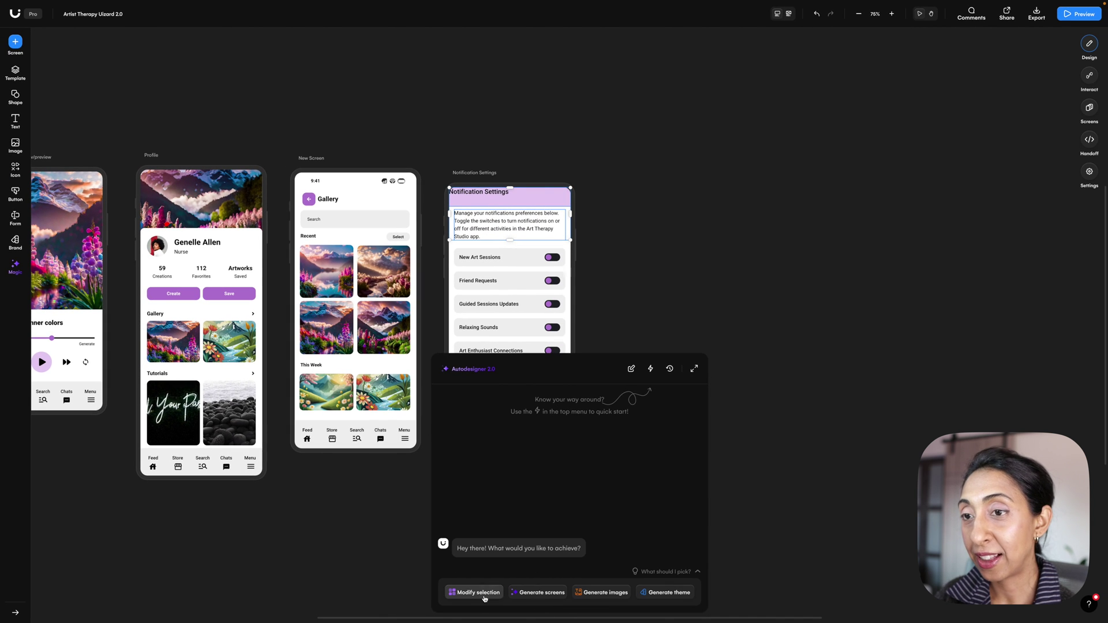
Step: Have Autodesigner add more padding around the top and left of the header and description
click(469, 592)
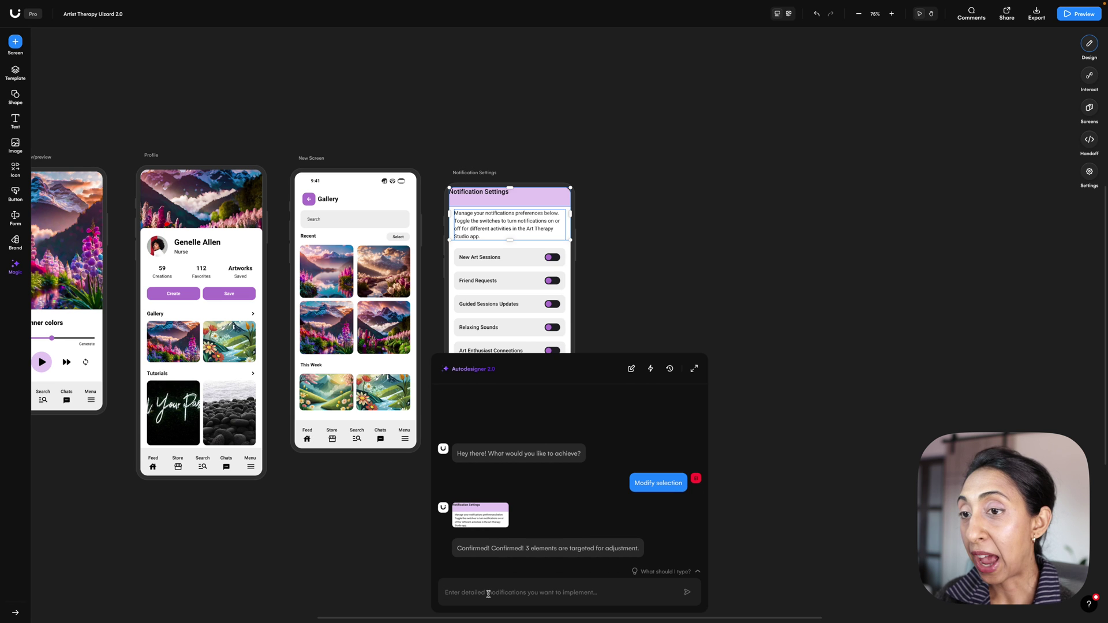
click(489, 594)
text(I want to add more padding around the top and le)
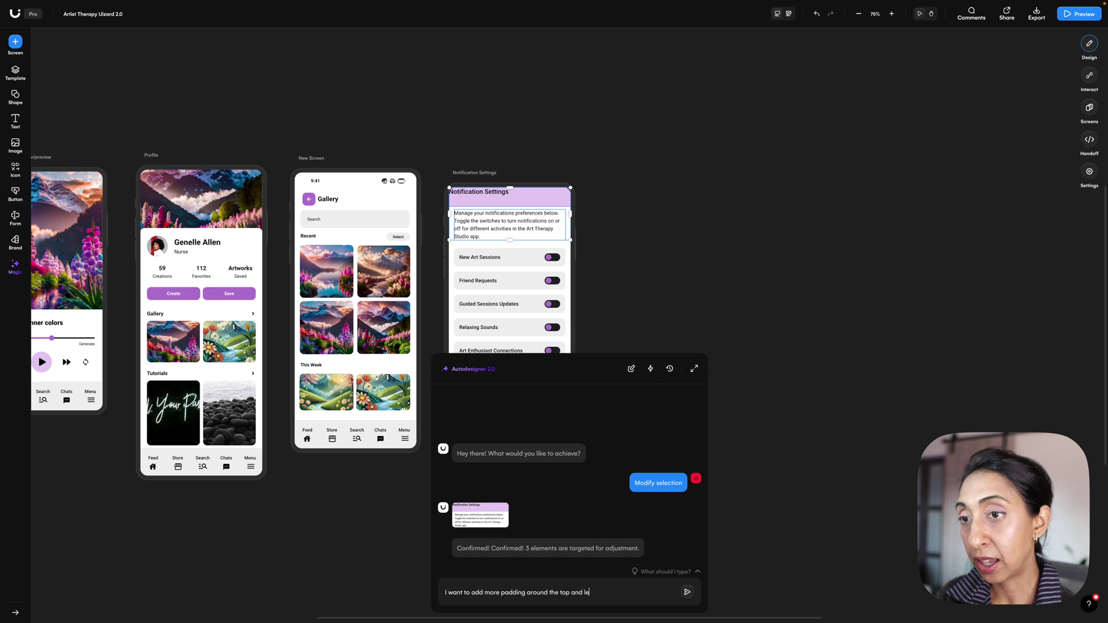
text(ft)
key(Return)
click(796, 359)
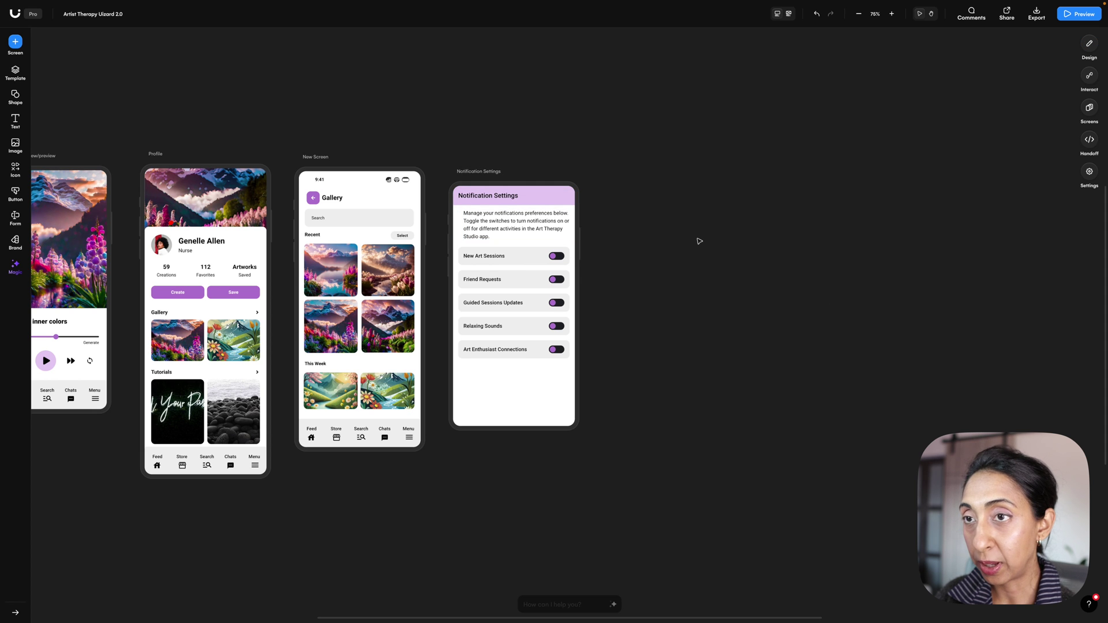
Step: Nudge the description paragraph slightly left
click(527, 225)
drag(543, 228, 536, 229)
click(627, 232)
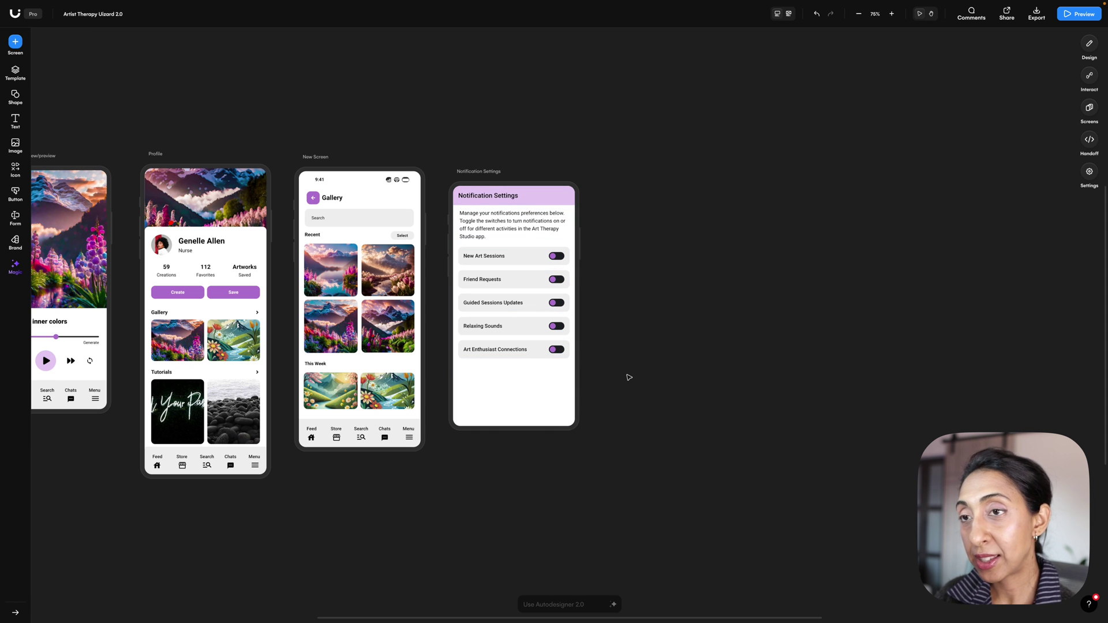
Step: Ask Autodesigner to change the five notification toggles to a square shape
drag(558, 387, 547, 252)
click(569, 604)
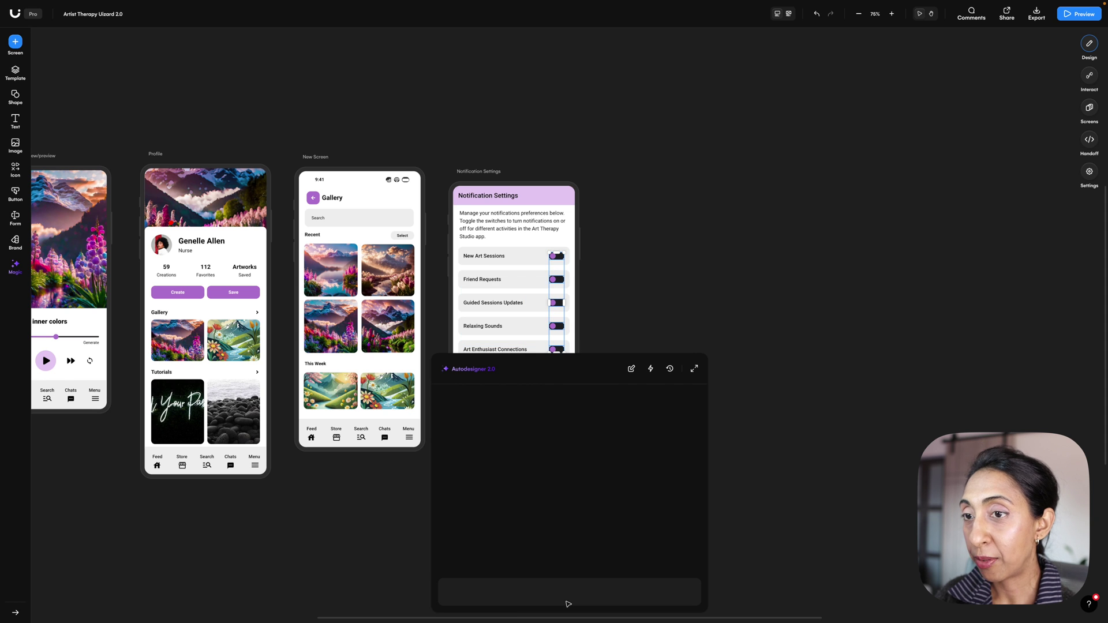
click(477, 593)
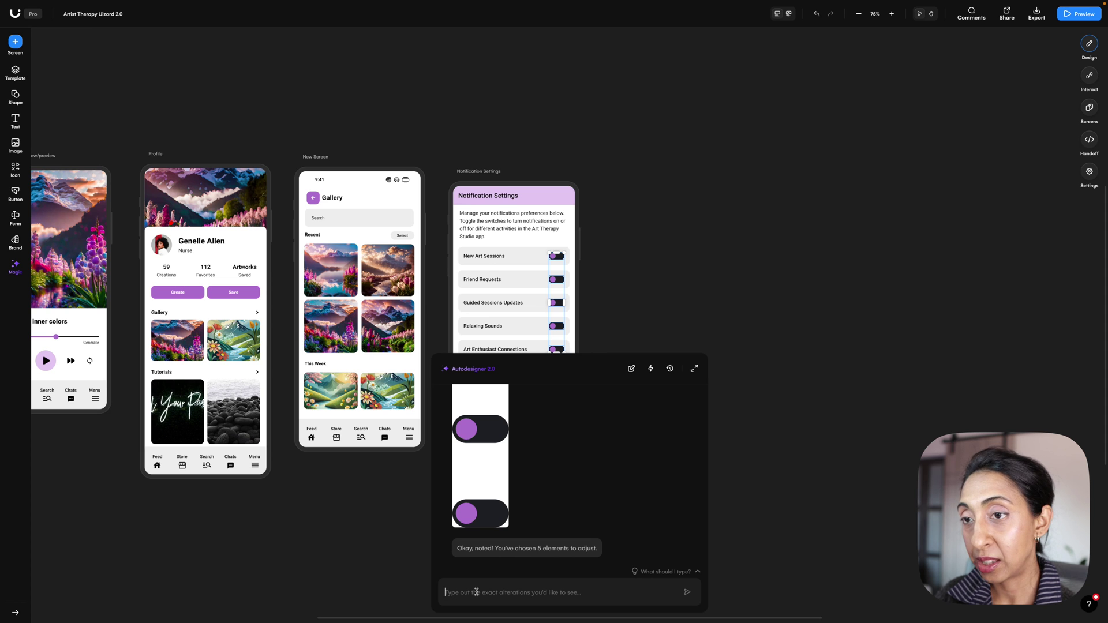
text(Change the toggles to square shape)
key(Return)
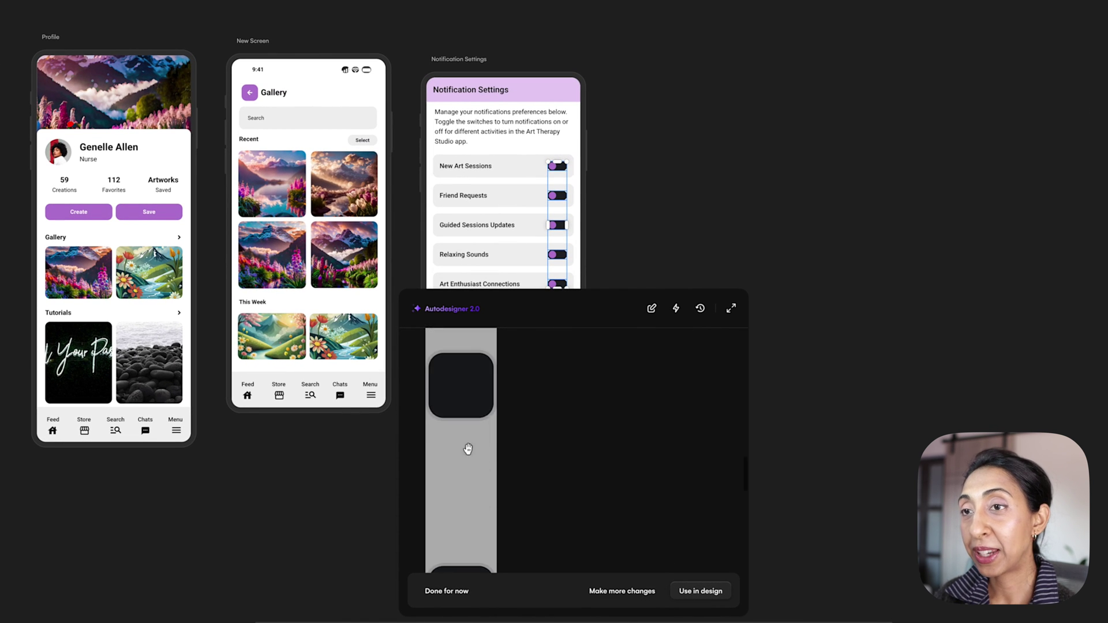
scroll(465, 445, up, 5)
scroll(470, 450, down, 4)
scroll(470, 450, down, 2)
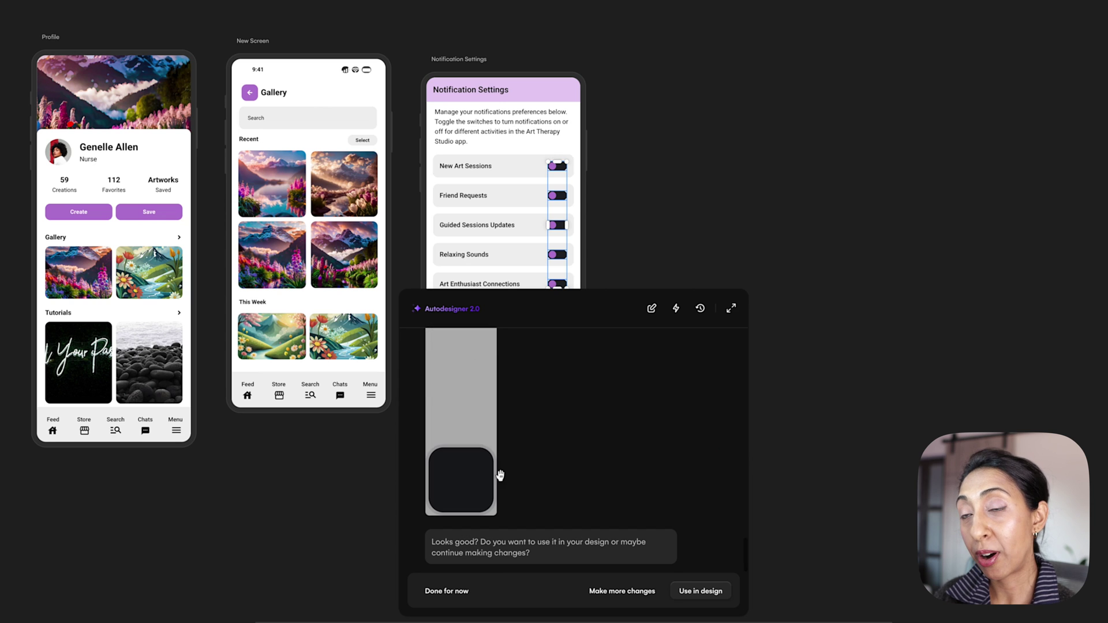
Step: Refine the square checkboxes so New Art Sessions, Guided Sessions Updates and Art Enthusiast Connections are ticked
click(622, 591)
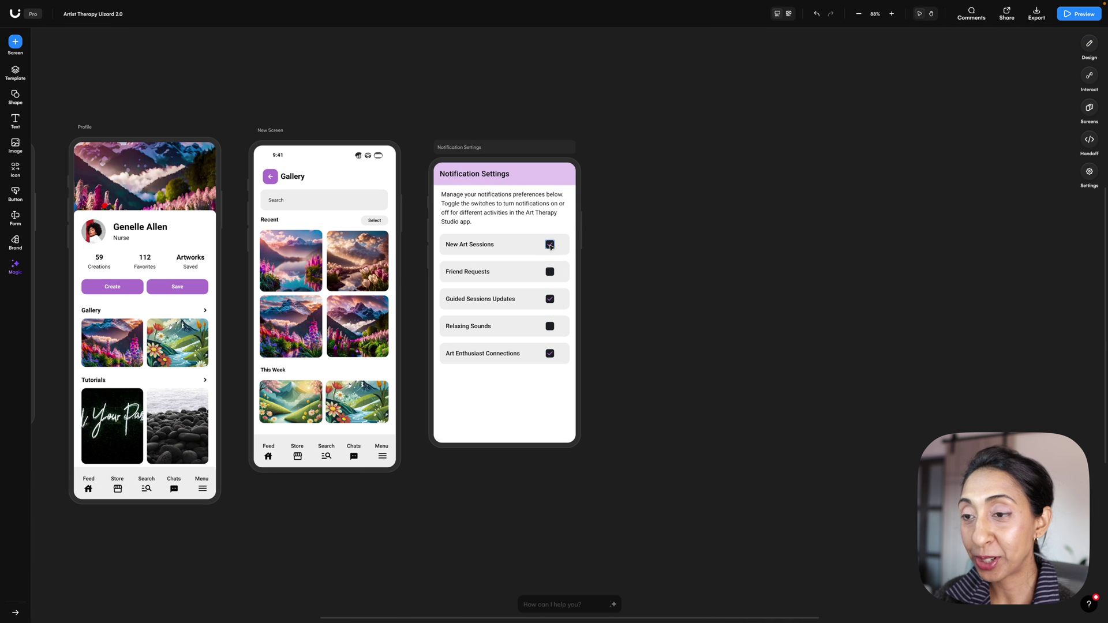
click(550, 246)
shift+click(550, 271)
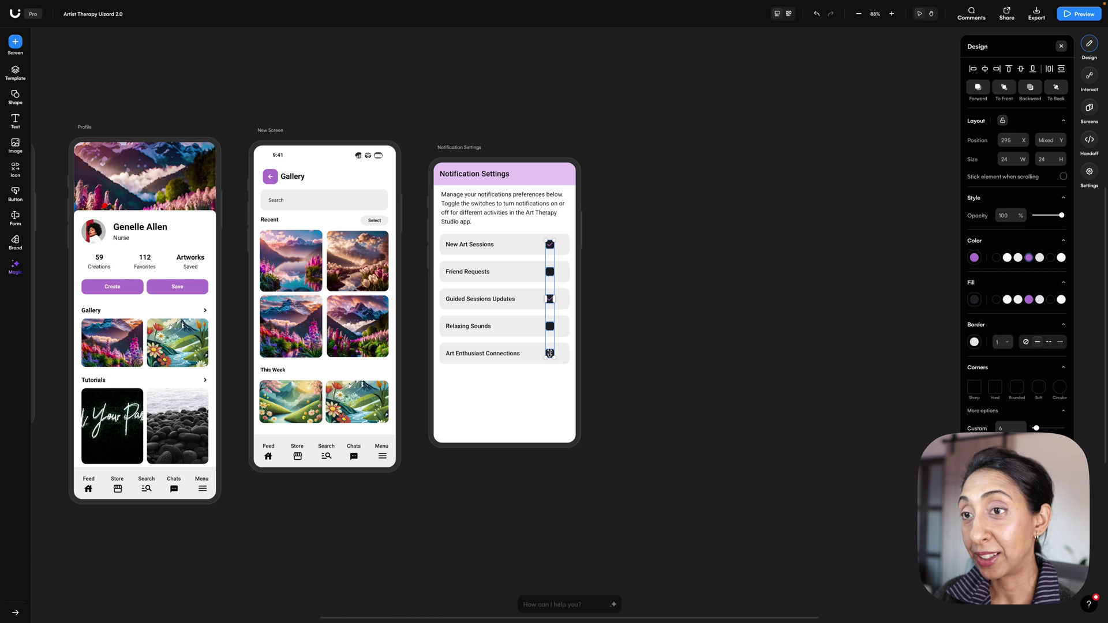
key(Escape)
scroll(566, 324, down, 2)
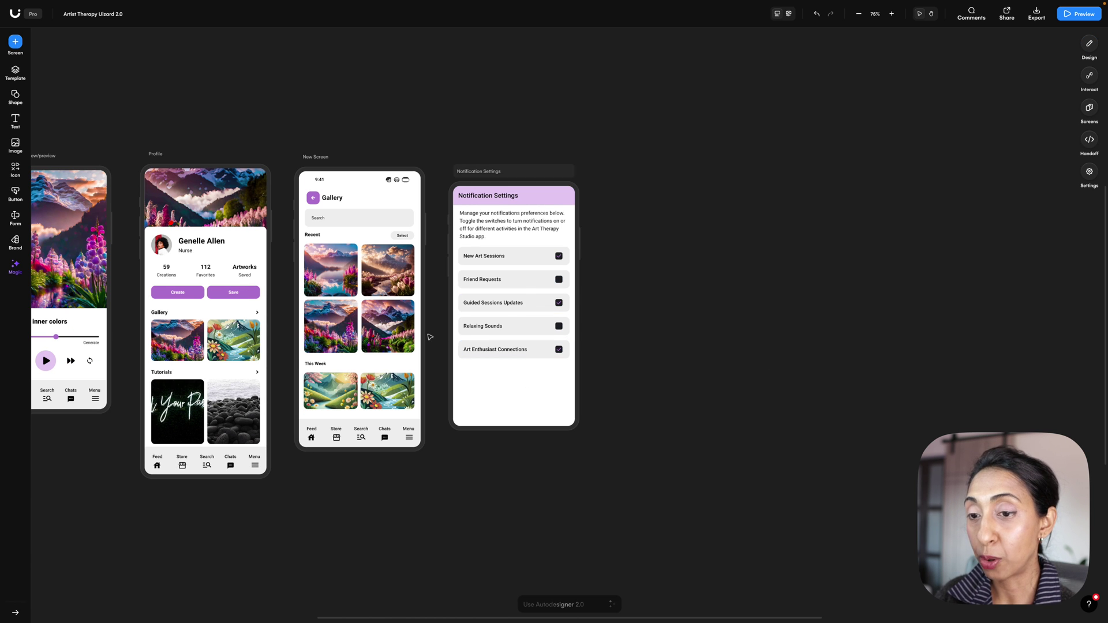
Step: Describe a desktop real estate listing website and give it a light style with red accents
text(eal estate listing website)
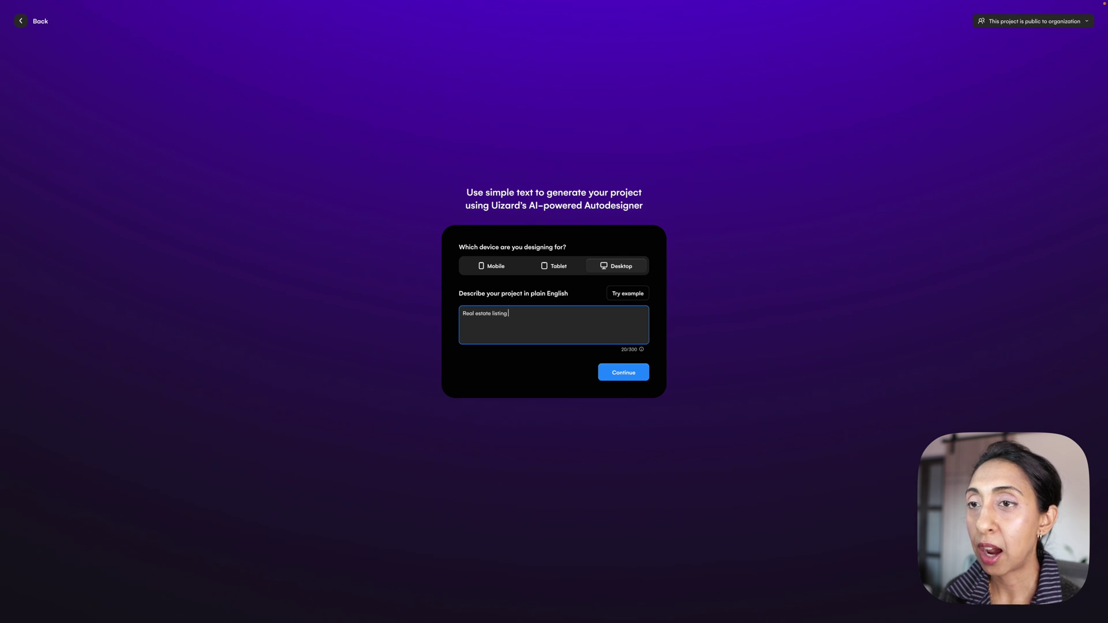
click(628, 373)
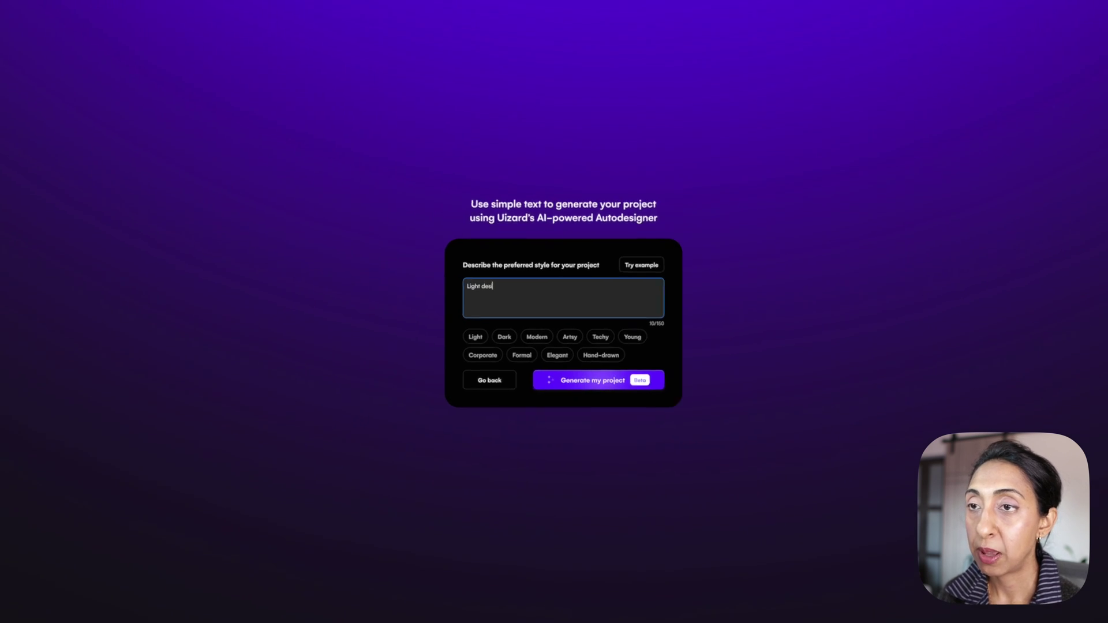
text(n with red o)
text(cce)
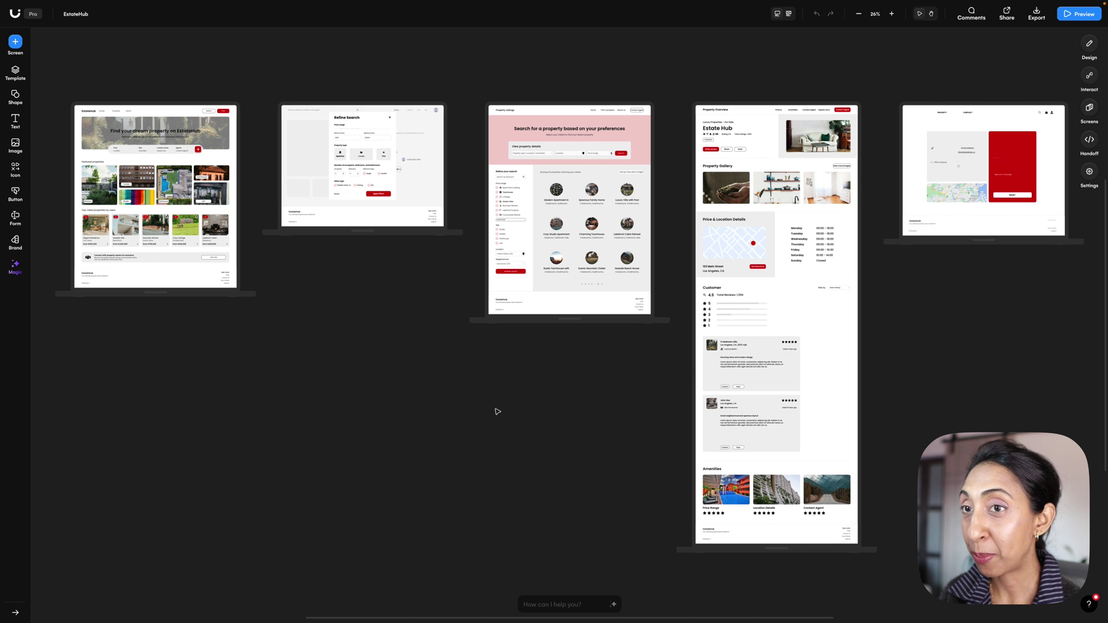
Step: Pan across the EstateHub Landing, Search, Search Results, Product Details and Contact screens
scroll(498, 411, right, 3)
scroll(498, 411, left, 10)
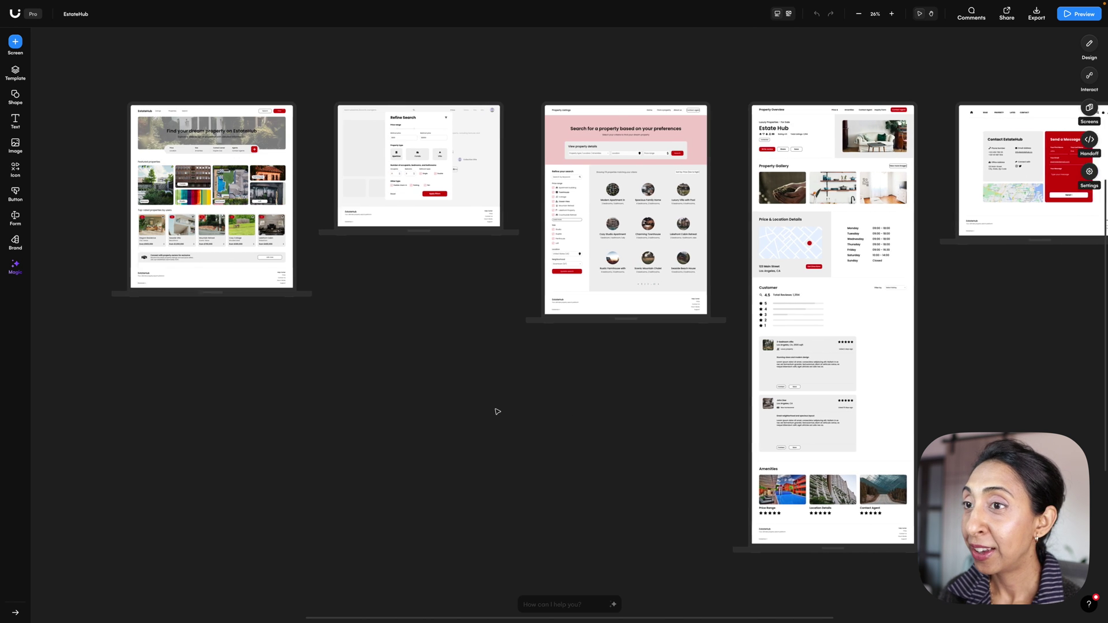
scroll(454, 397, up, 5)
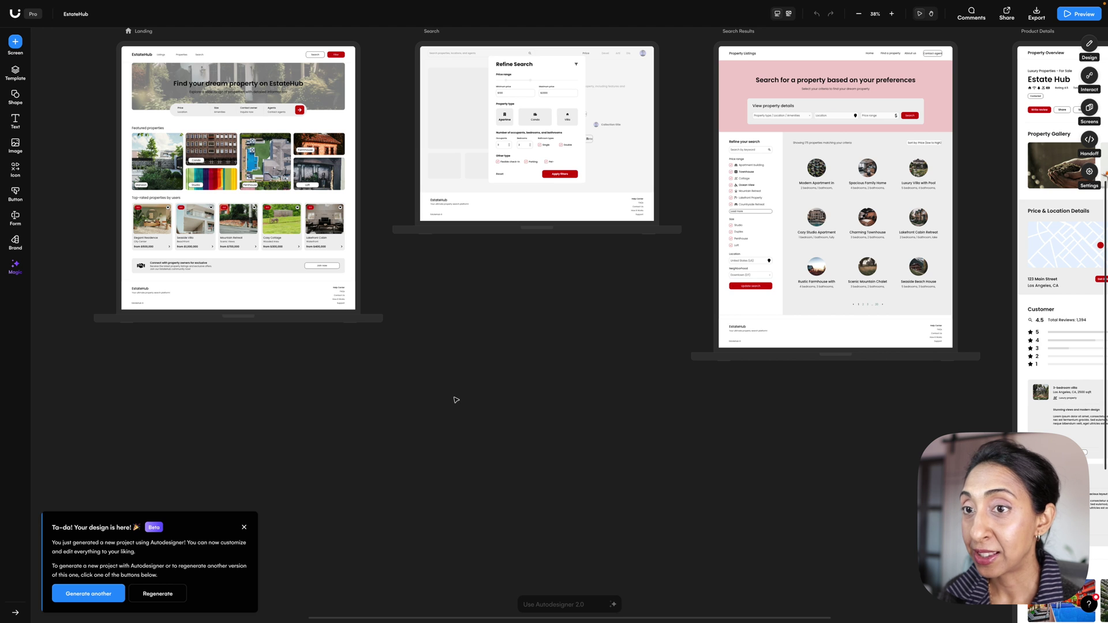
scroll(456, 400, up, 3)
scroll(456, 400, up, 3)
scroll(462, 266, down, 3)
scroll(462, 266, left, 1)
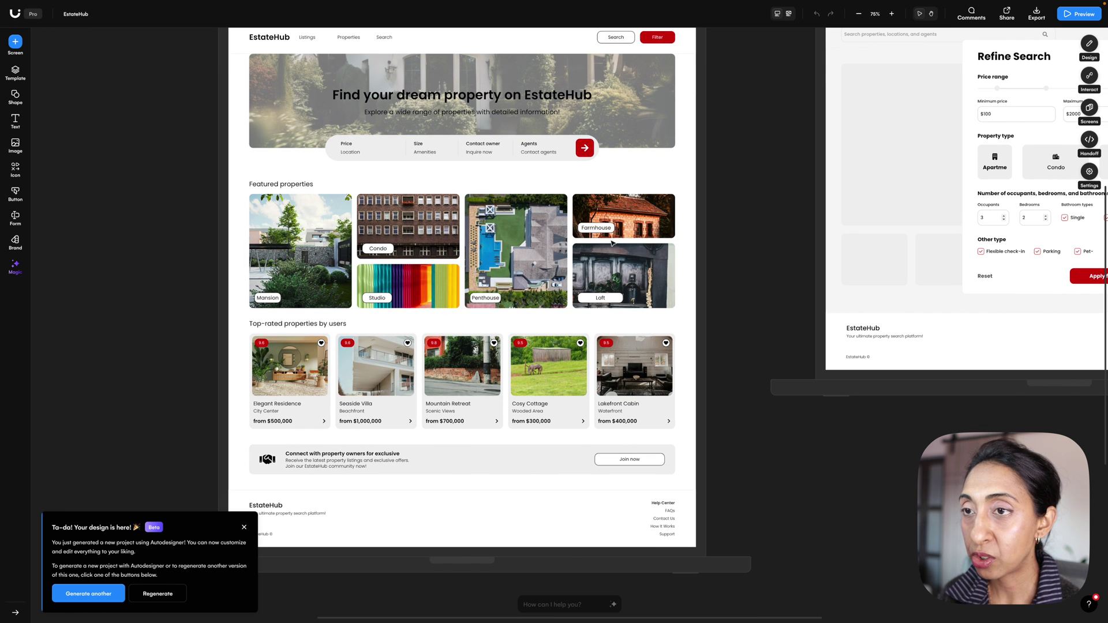
scroll(606, 347, down, 3)
scroll(543, 369, right, 4)
scroll(508, 392, up, 3)
scroll(508, 392, up, 1)
scroll(508, 392, right, 8)
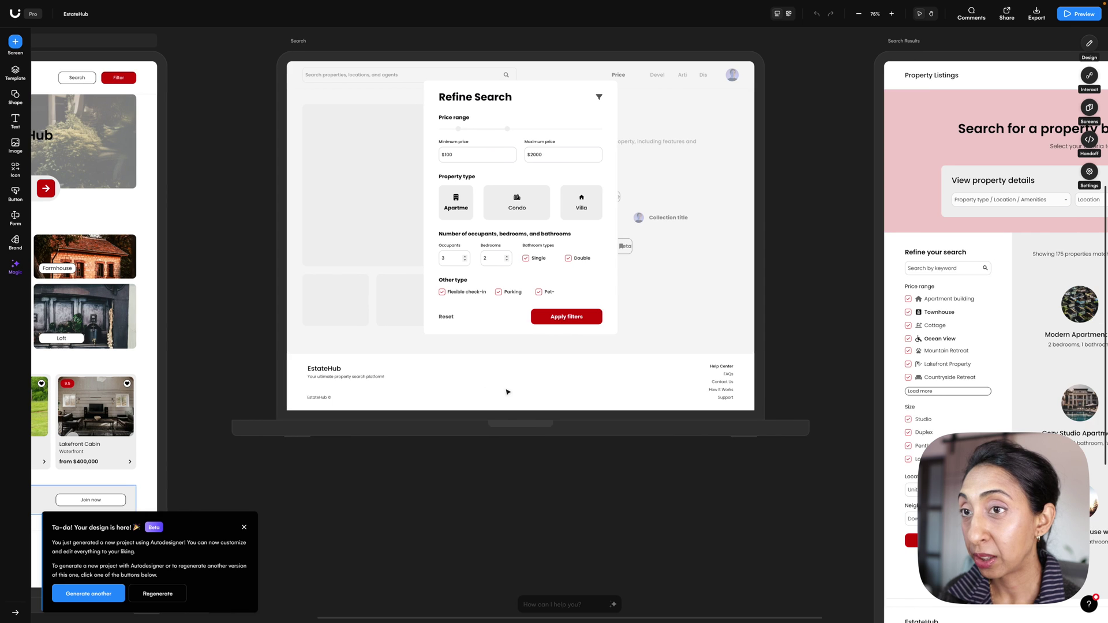
scroll(508, 392, down, 2)
scroll(507, 392, right, 7)
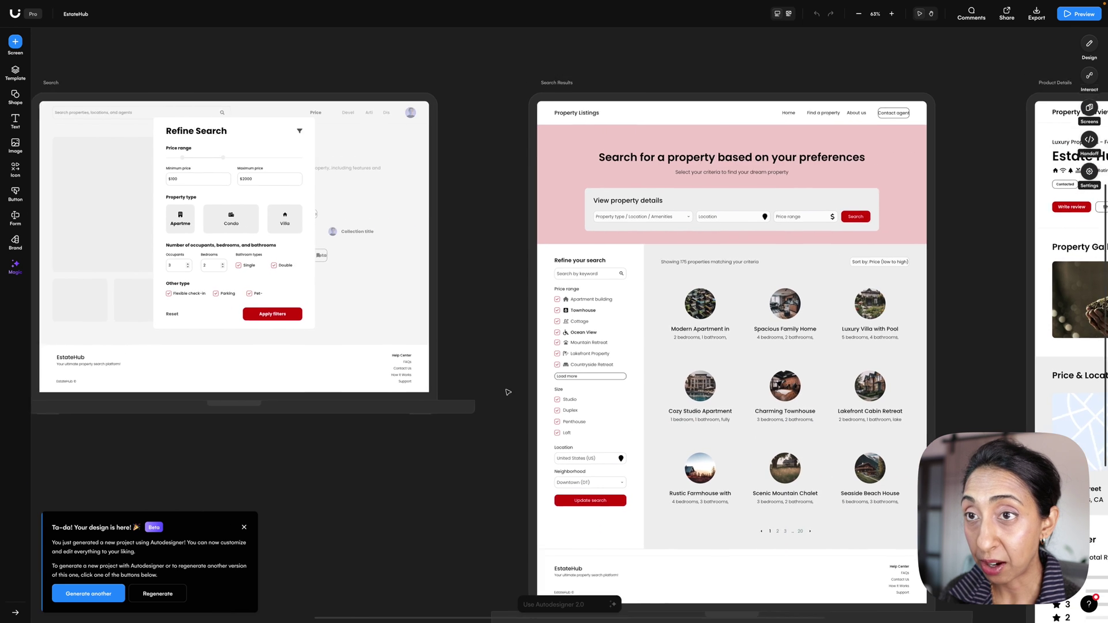
scroll(507, 392, right, 3)
scroll(507, 392, down, 1)
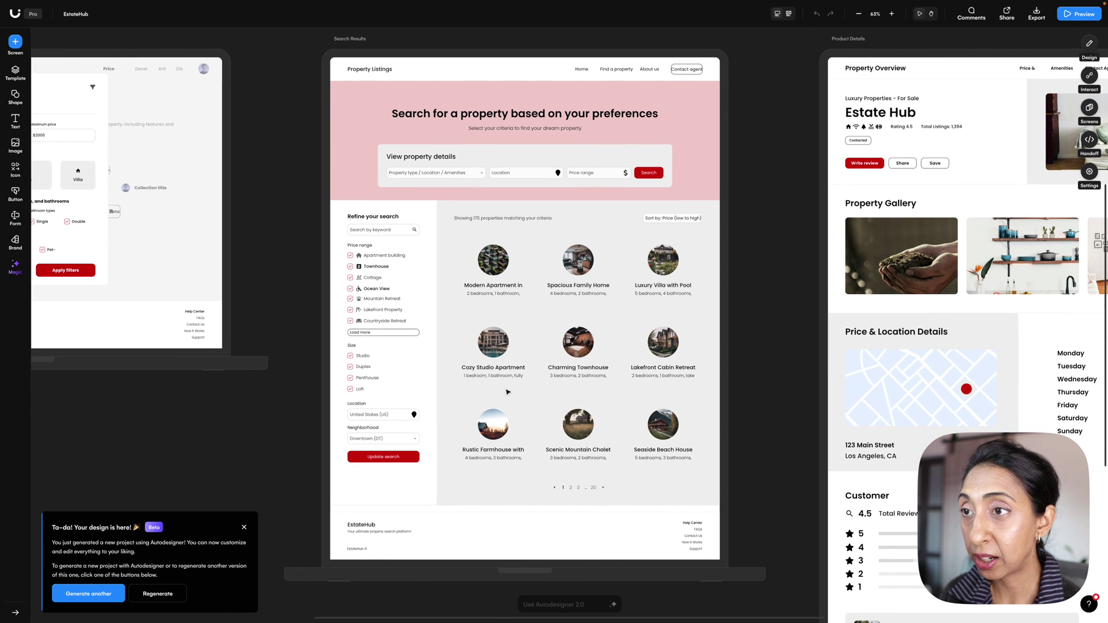
scroll(368, 247, up, 2)
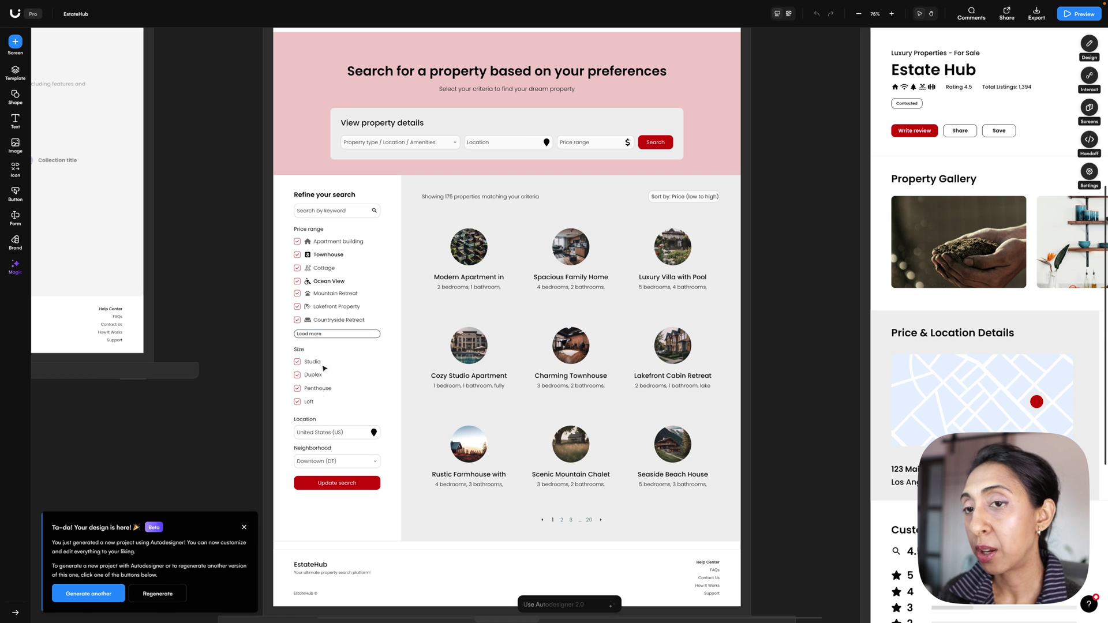
scroll(425, 375, down, 2)
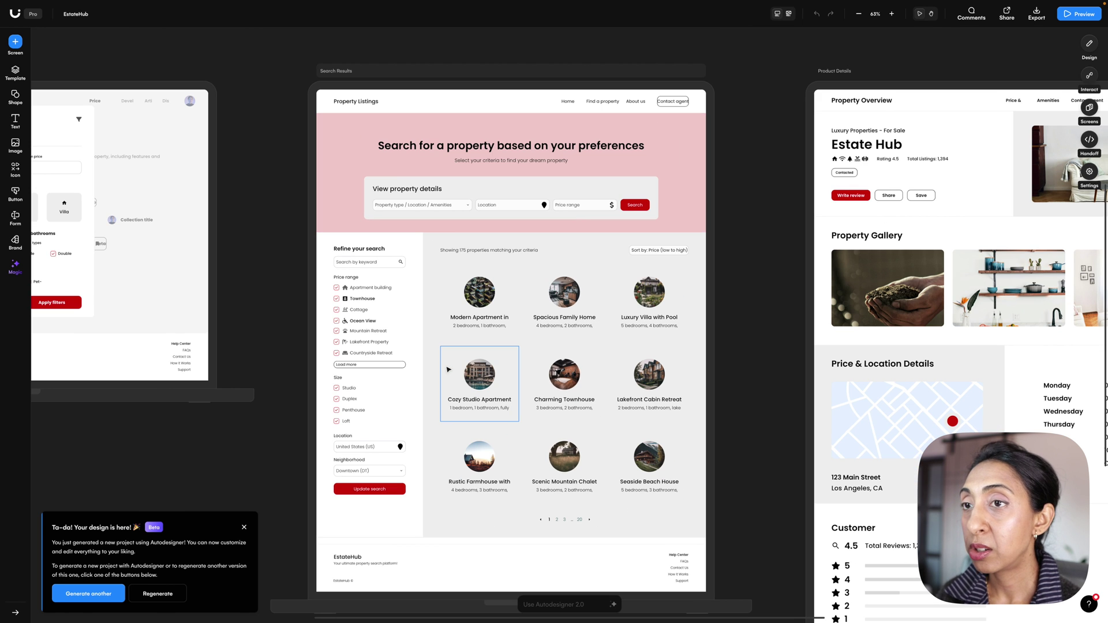
scroll(449, 369, right, 10)
scroll(448, 370, down, 3)
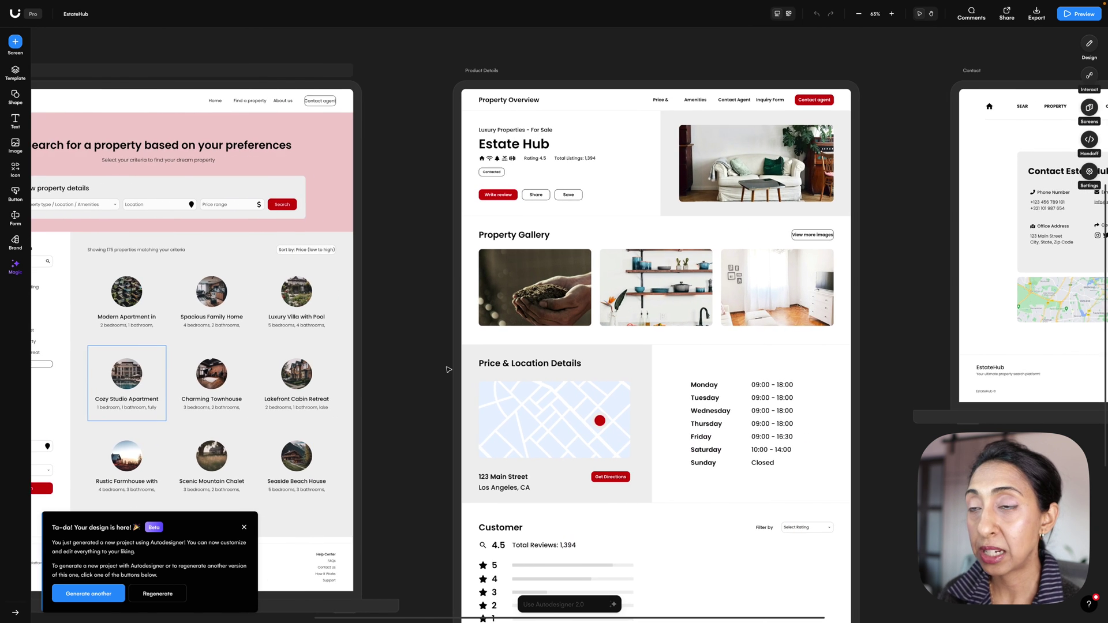
scroll(449, 369, right, 15)
scroll(449, 370, up, 5)
scroll(449, 369, down, 6)
Step: Generate a desktop screen from the uploaded wireframe sketch and place it beside Contact
scroll(449, 370, up, 3)
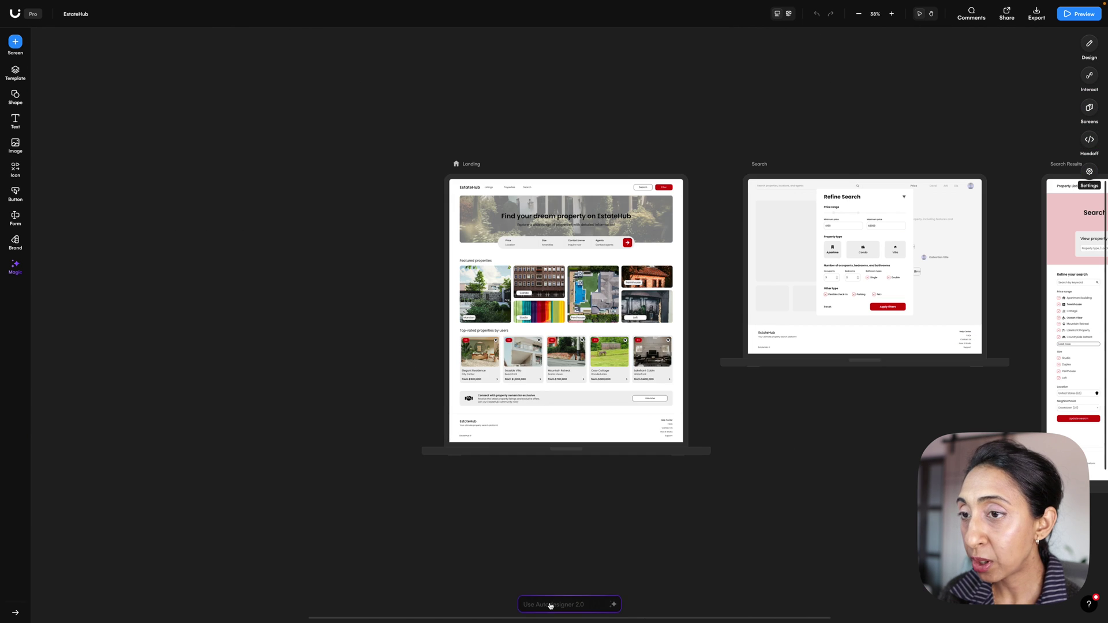
click(554, 604)
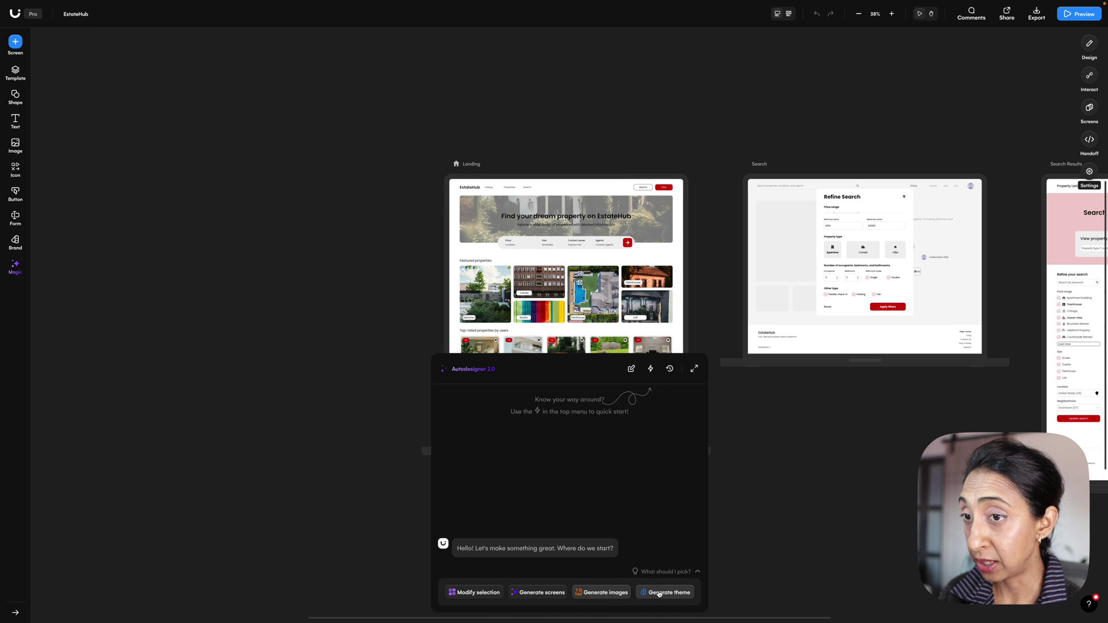
click(538, 593)
click(538, 594)
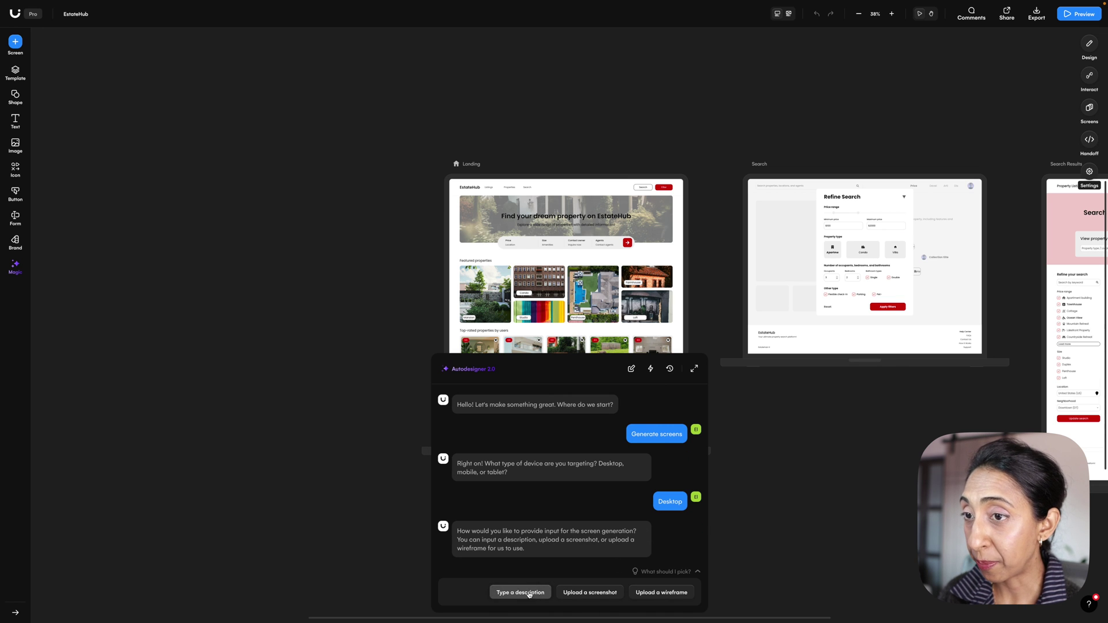
click(658, 594)
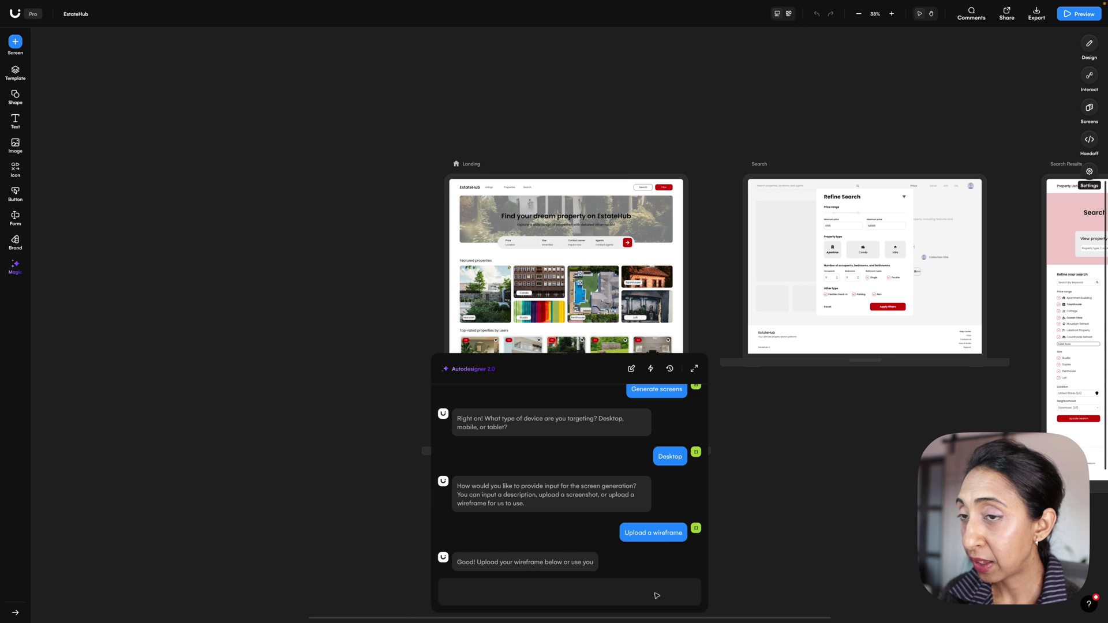
click(569, 560)
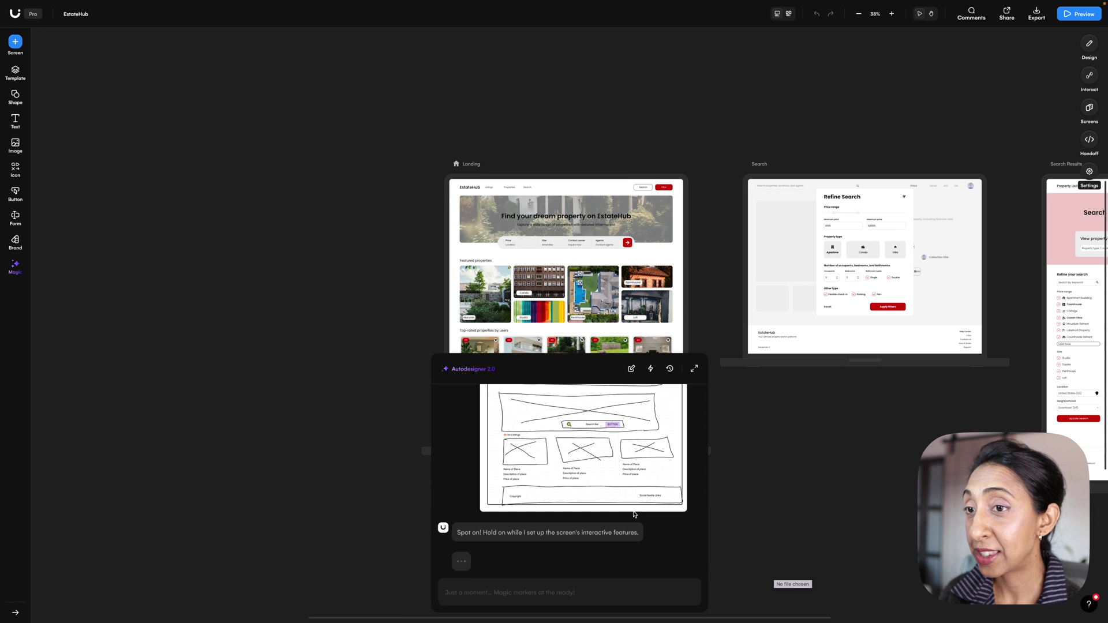
scroll(636, 515, up, 2)
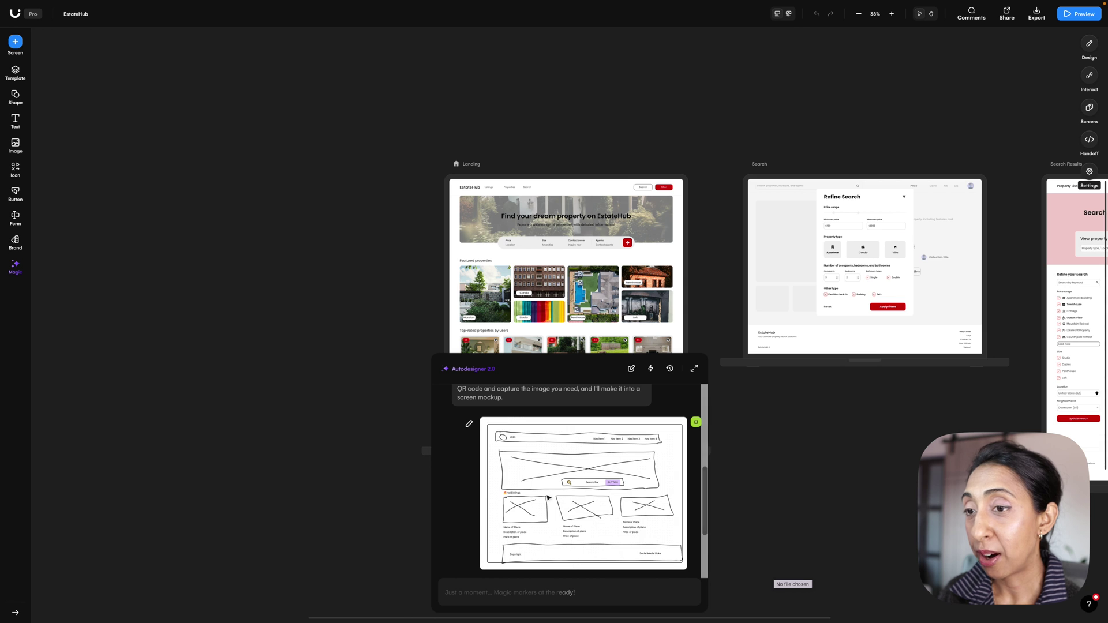
click(674, 597)
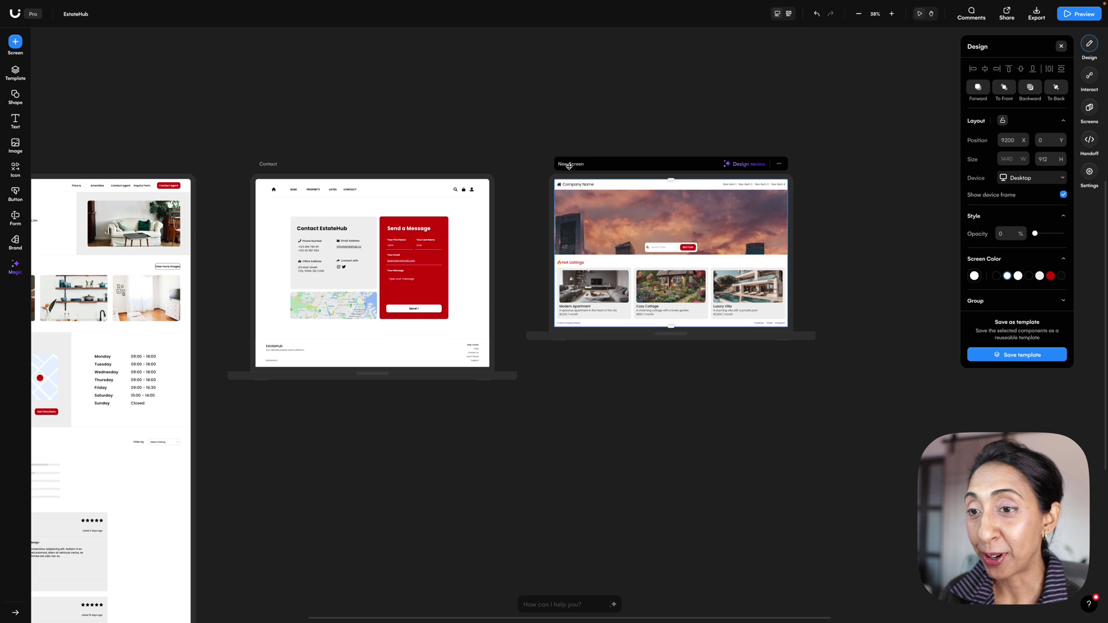
Step: Zoom into the New Screen, select its hero image, and ask Autodesigner to add content over it
scroll(573, 164, down, 2)
scroll(772, 217, right, 5)
scroll(269, 162, up, 5)
click(269, 162)
click(269, 163)
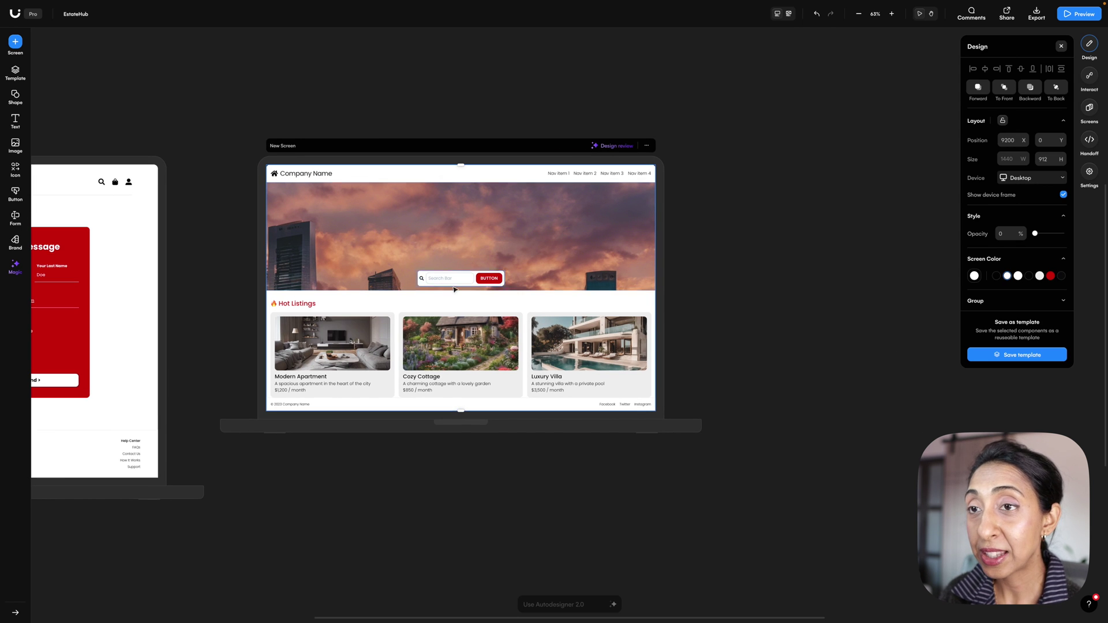
key(ctrl+equal)
scroll(471, 277, down, 1)
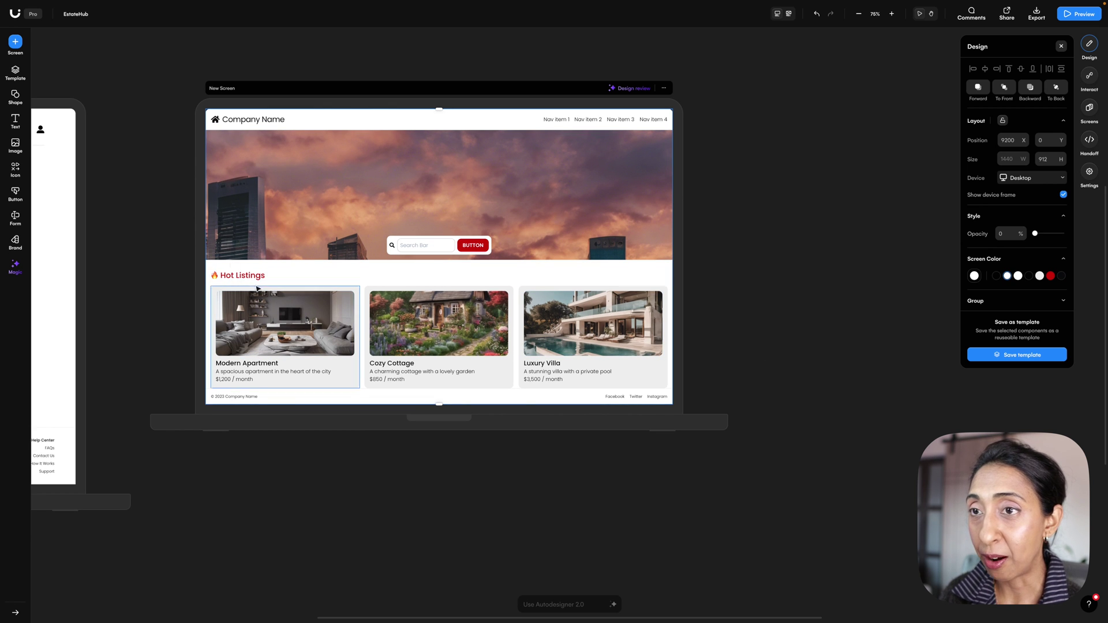
click(262, 254)
click(569, 605)
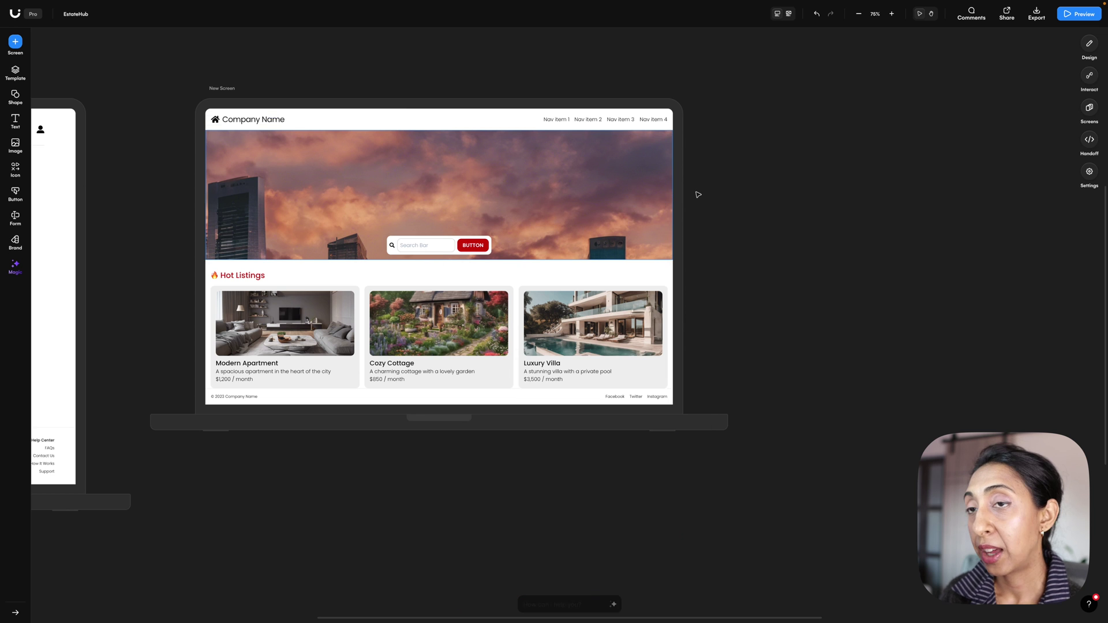
Step: Insert the generated 'Join Us for an Unforgettable Experience' headline into the New Screen's hero
click(560, 610)
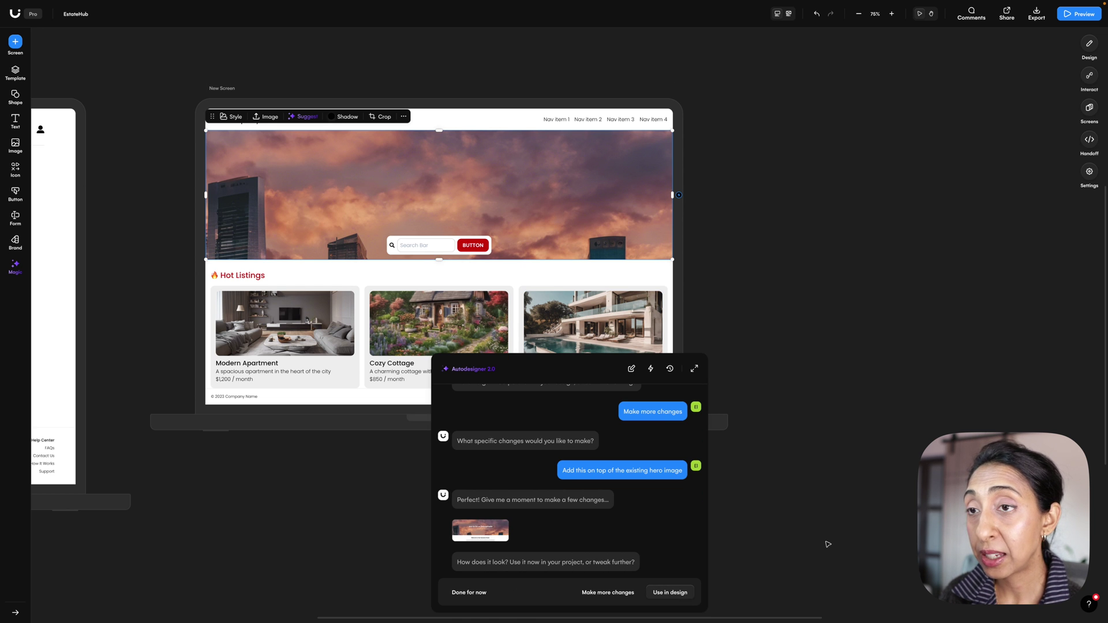
click(669, 593)
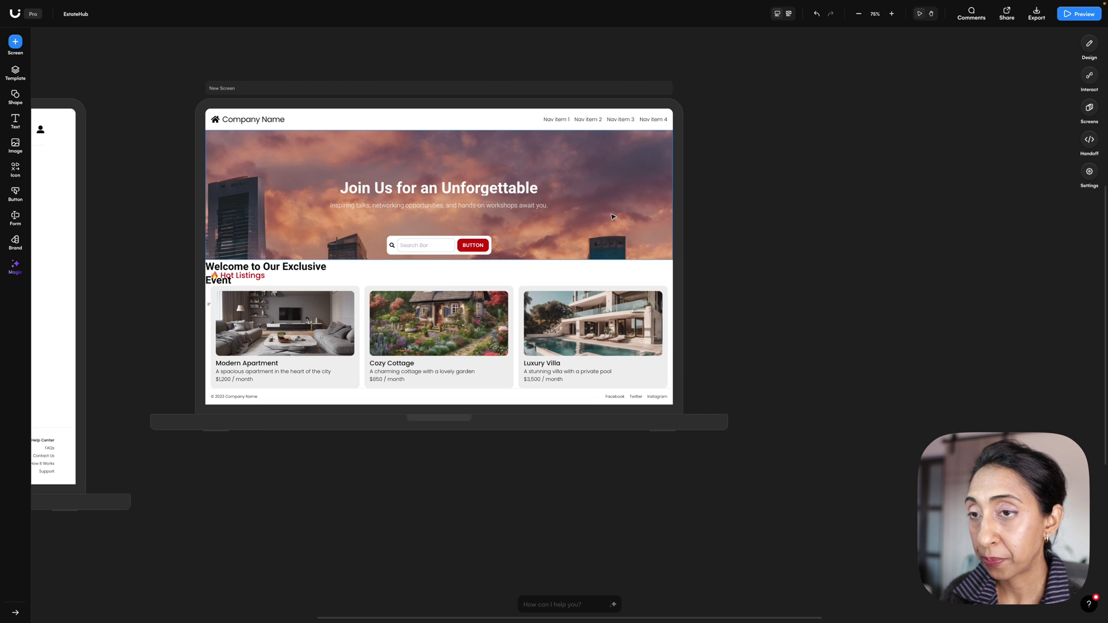
scroll(613, 217, down, 5)
key(ctrl+equal)
Step: Move the New Screen so it sits first, to the left of the Landing screen
drag(217, 234, 243, 227)
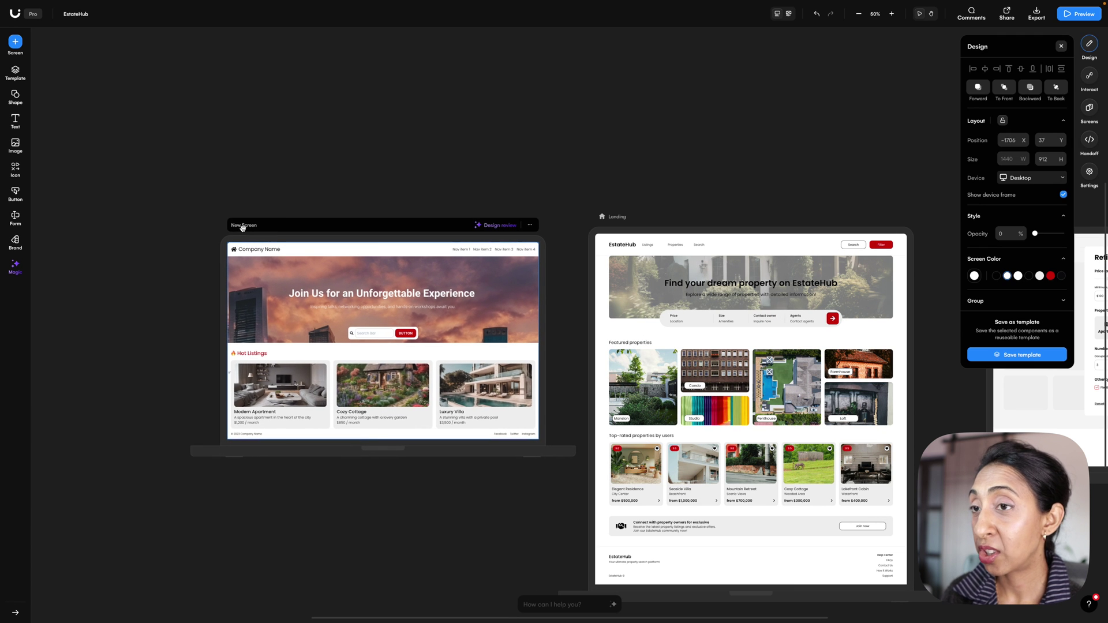
click(486, 141)
scroll(492, 149, down, 3)
scroll(462, 151, right, 5)
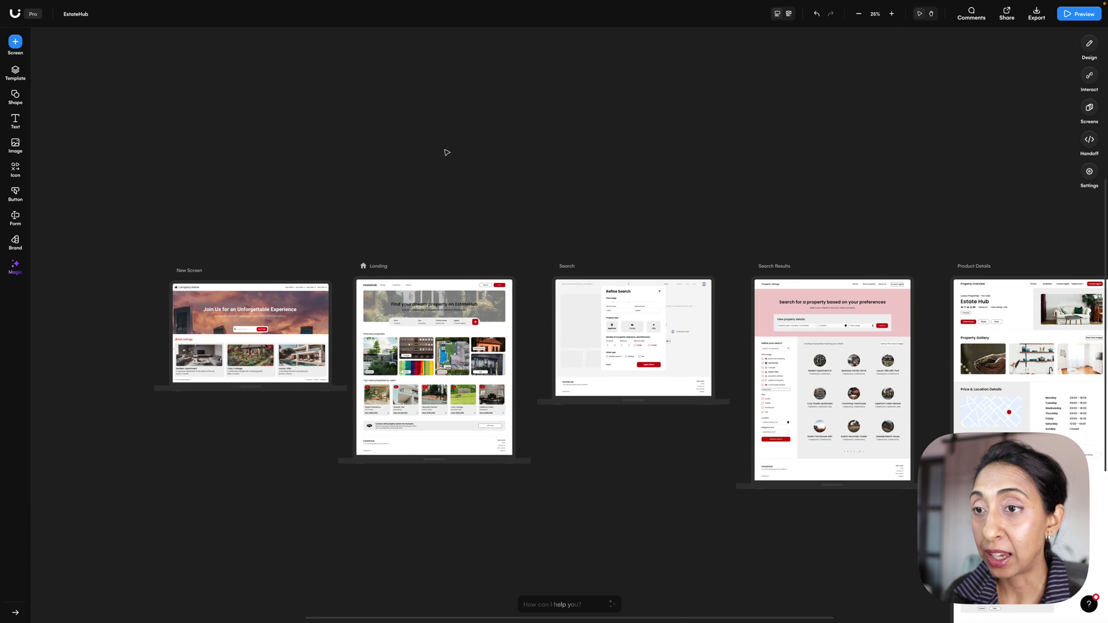
scroll(447, 153, down, 2)
scroll(448, 153, down, 2)
scroll(447, 152, right, 4)
scroll(447, 153, left, 3)
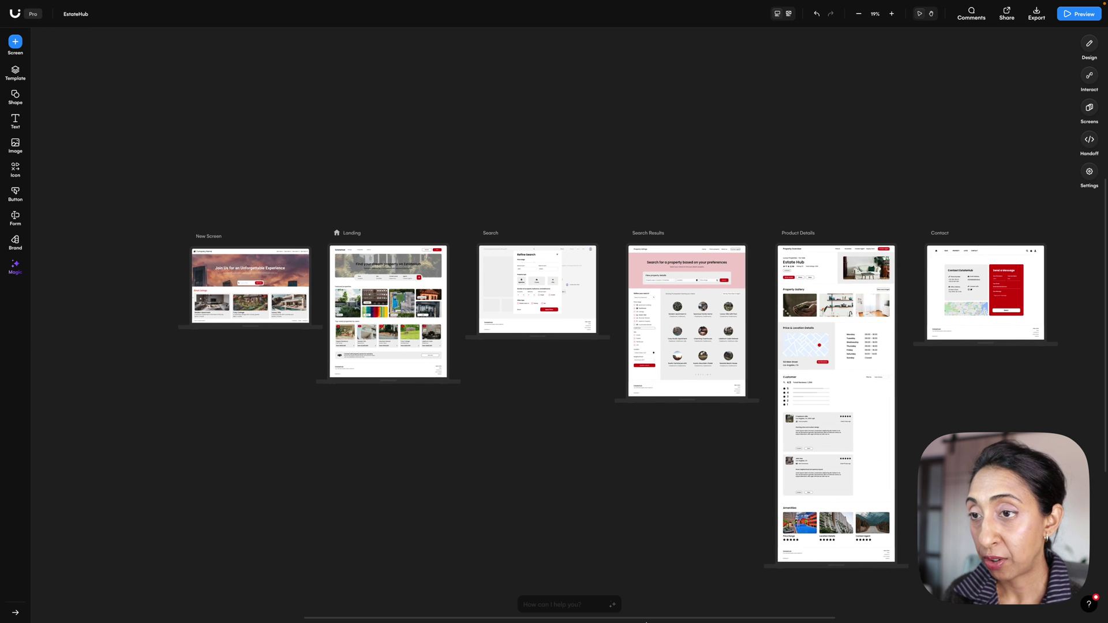
Step: Generate a blue theme in Autodesigner and apply it to all EstateHub screens, replacing red
click(565, 605)
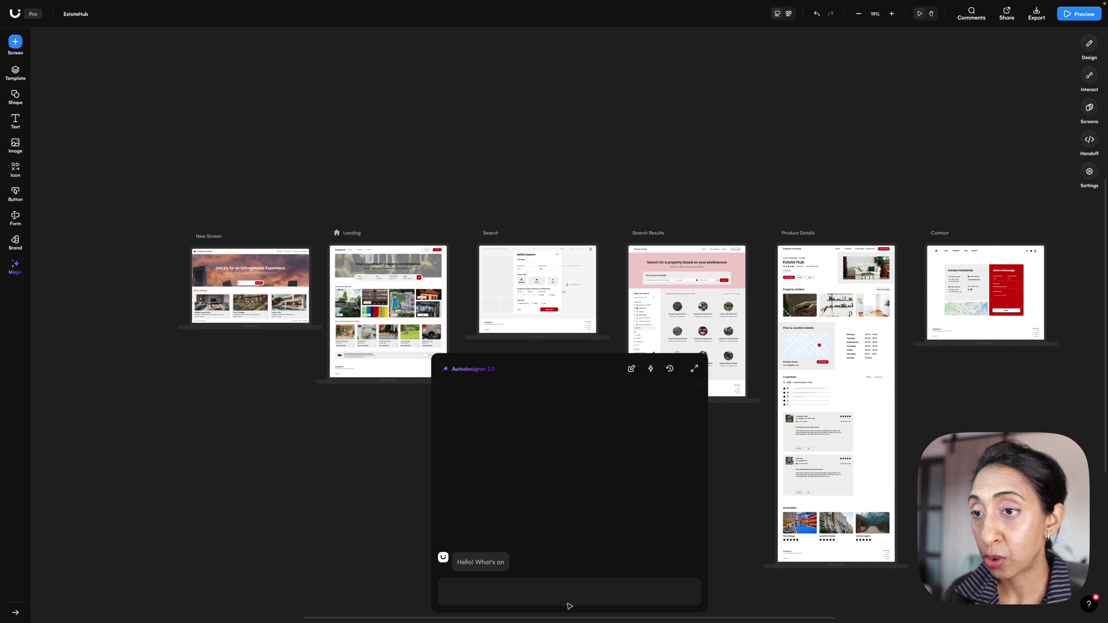
click(665, 602)
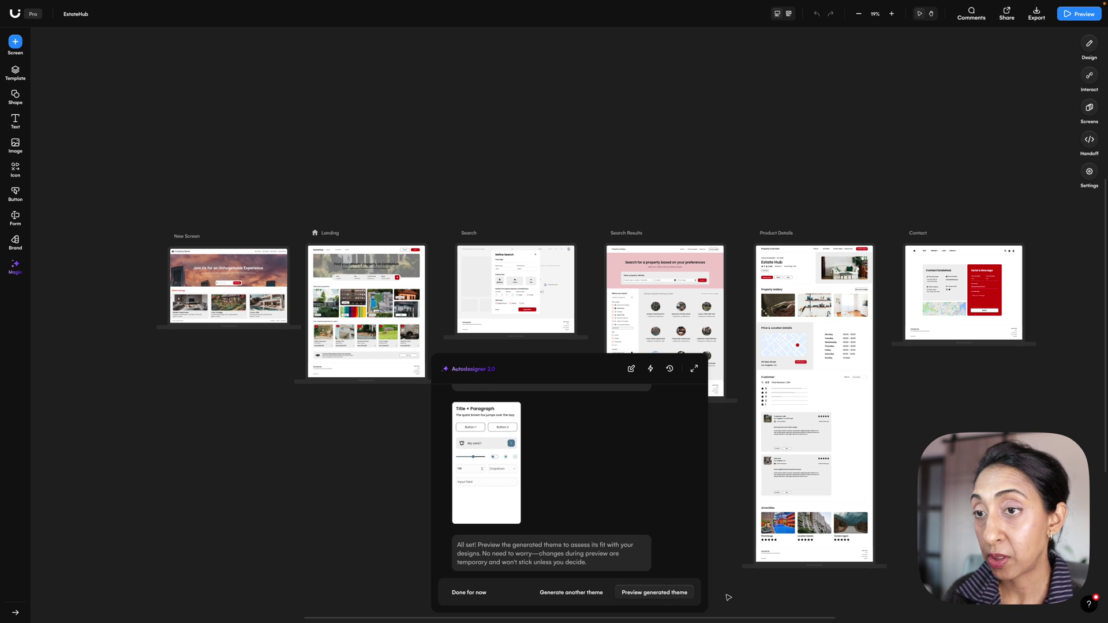
click(659, 594)
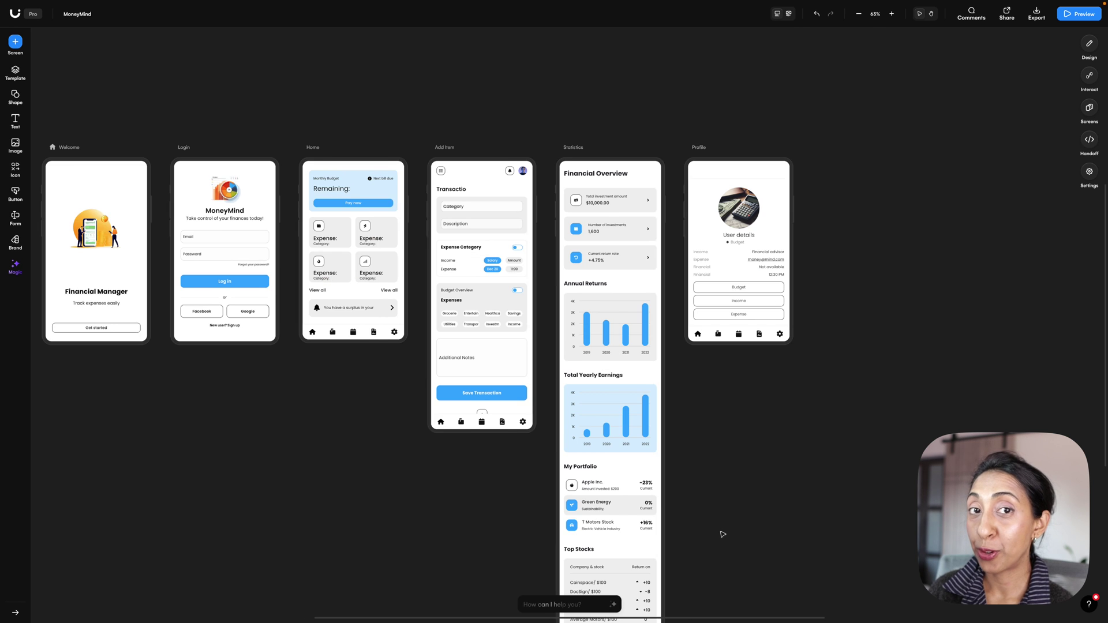
scroll(722, 534, left, 2)
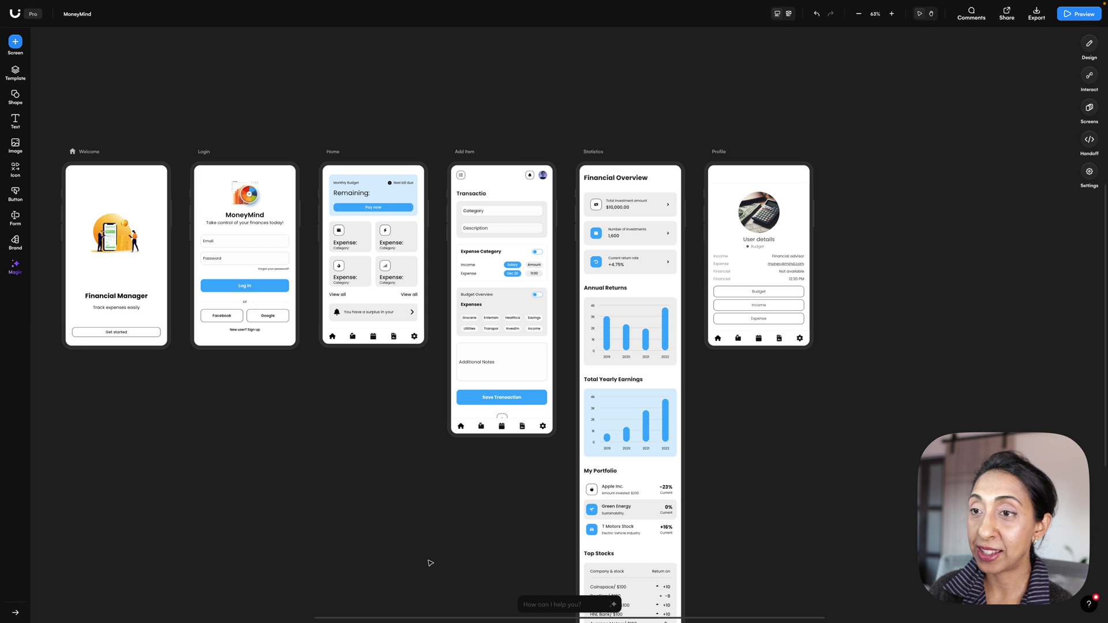
Step: Ask Autodesigner to generate a theme described as 'Change the font'
scroll(404, 451, right, 1)
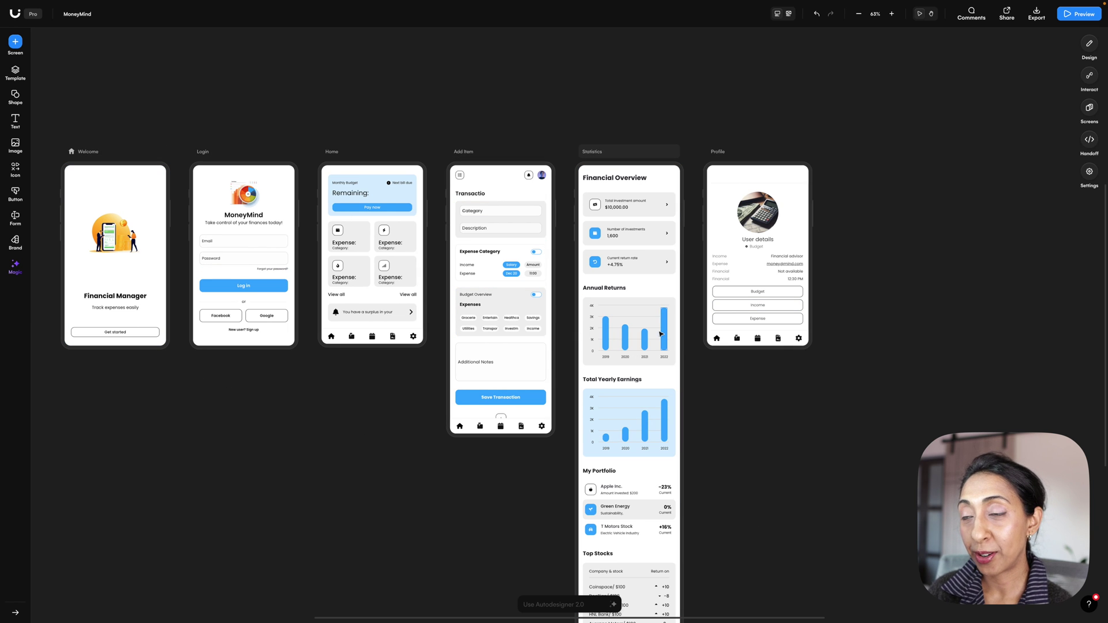
click(540, 604)
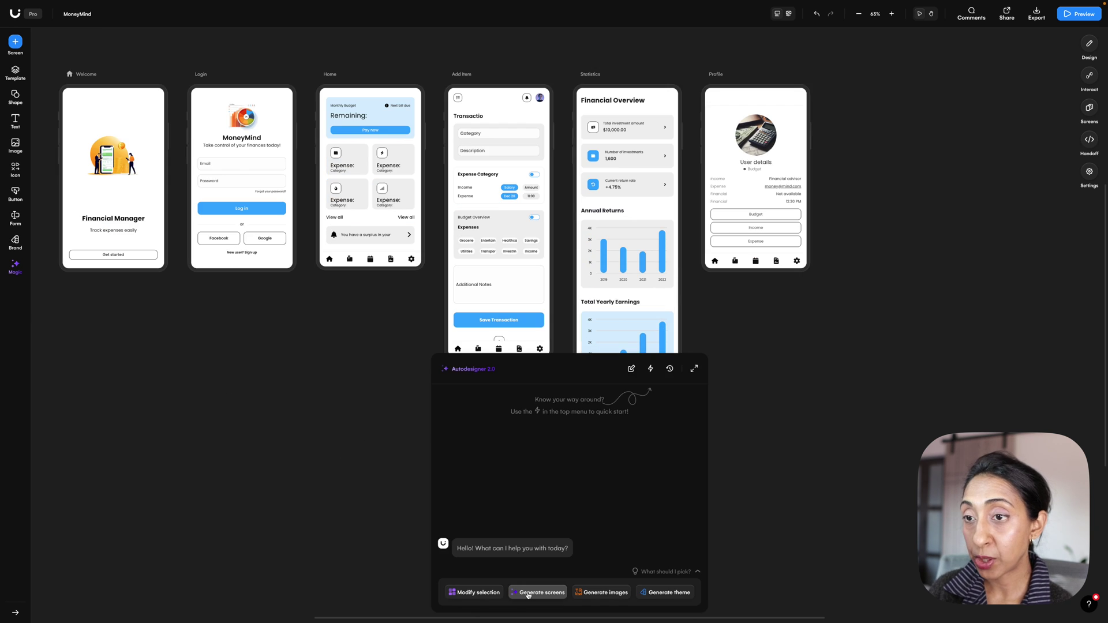
click(666, 593)
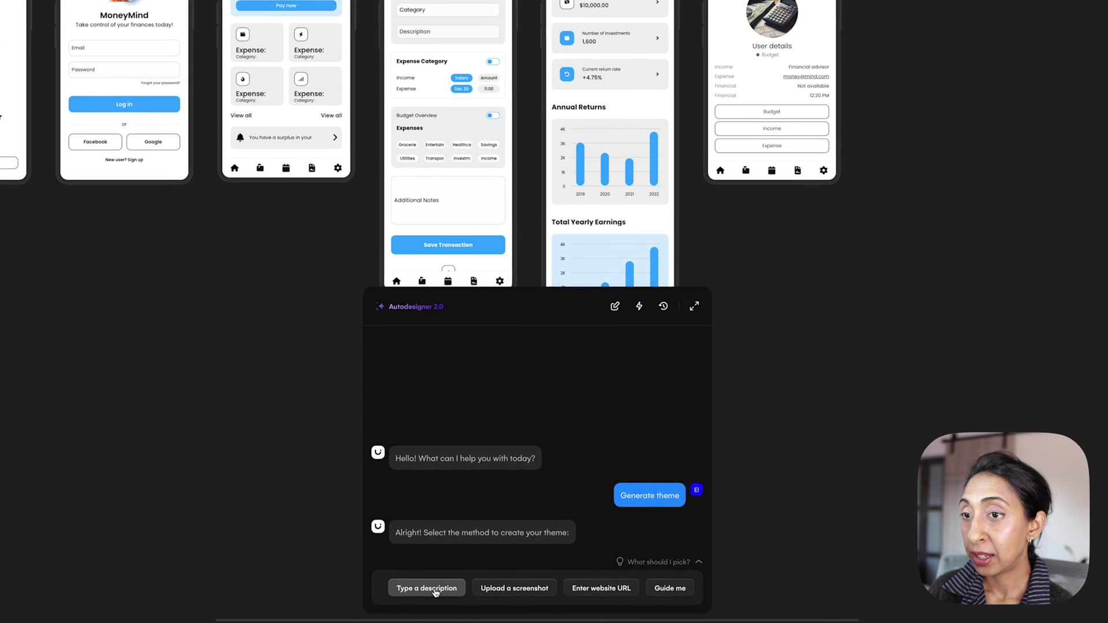
click(484, 592)
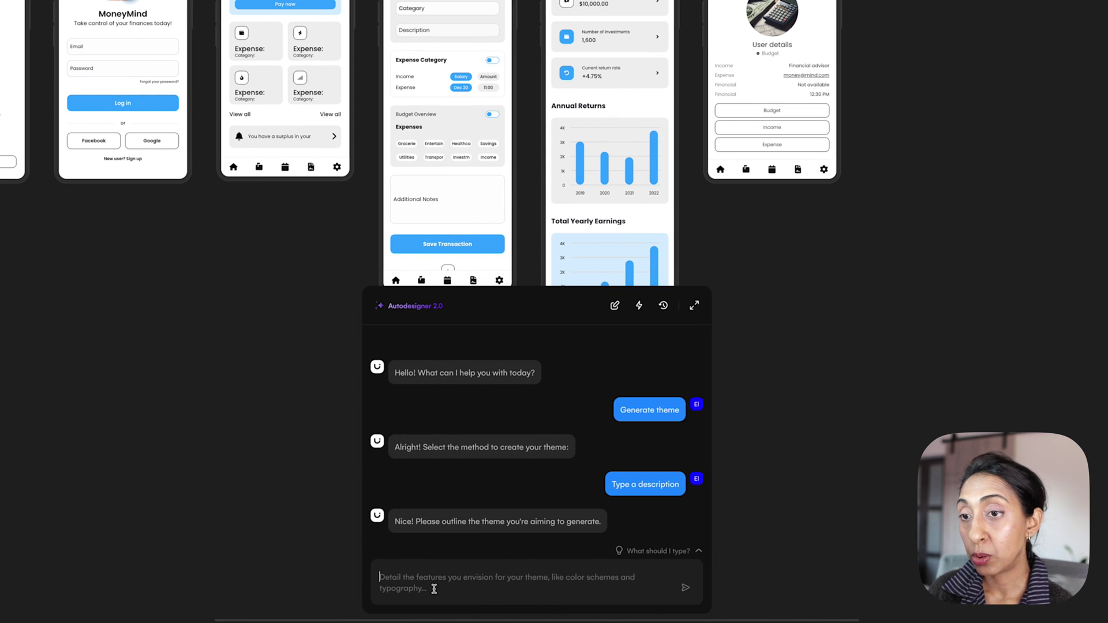
text(Change the fon)
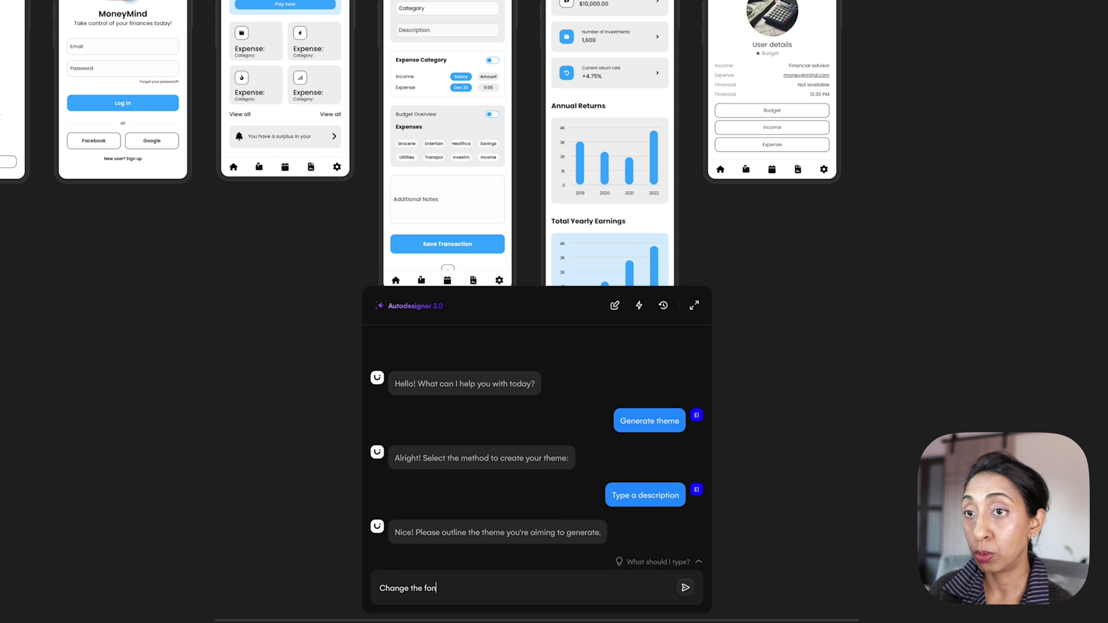
text(t)
key(Return)
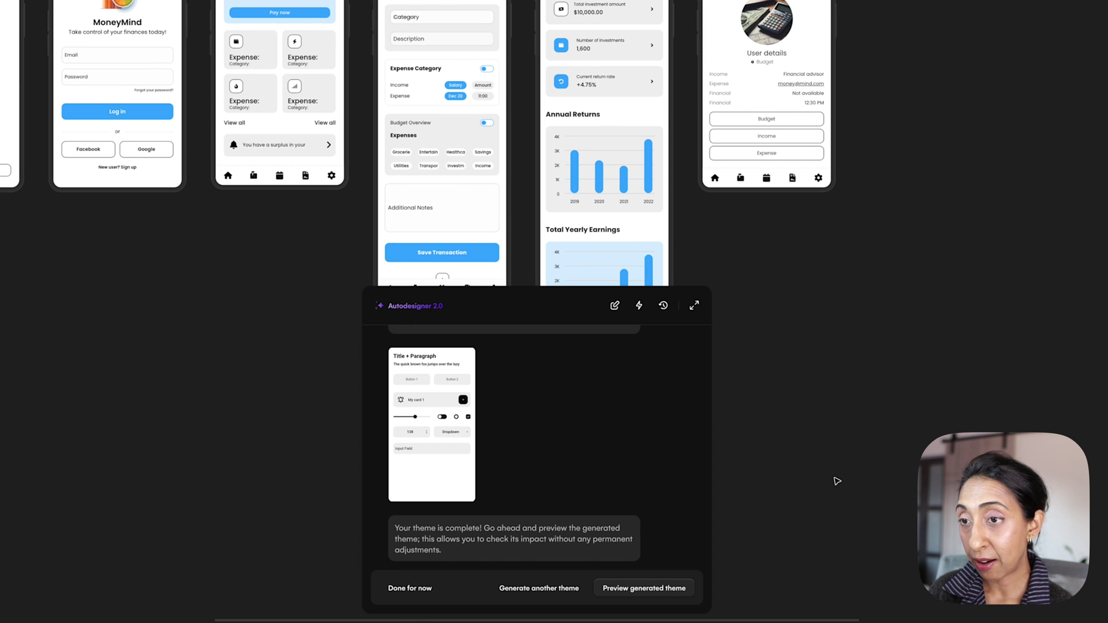
Step: Compare the grey generated theme against the original, then leave it unapplied
click(629, 590)
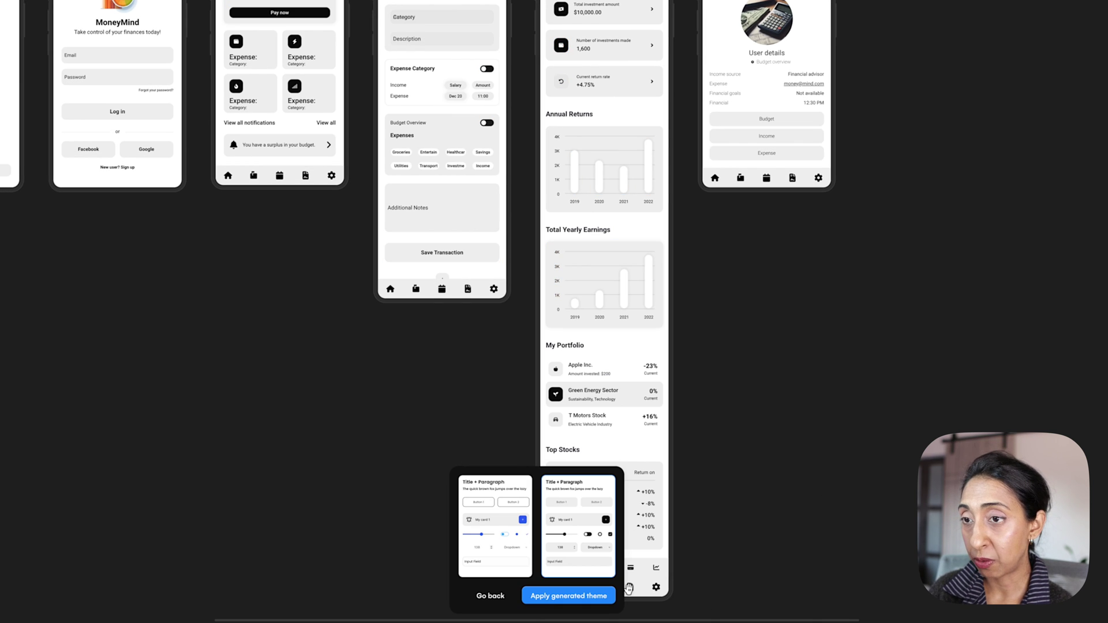
click(495, 554)
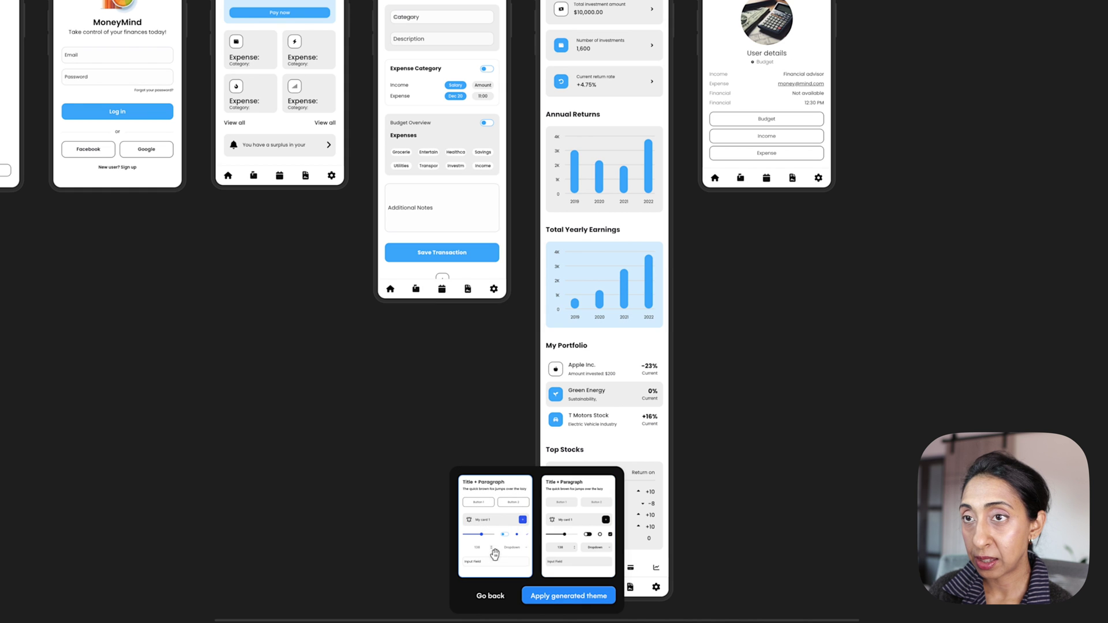
click(575, 556)
click(495, 552)
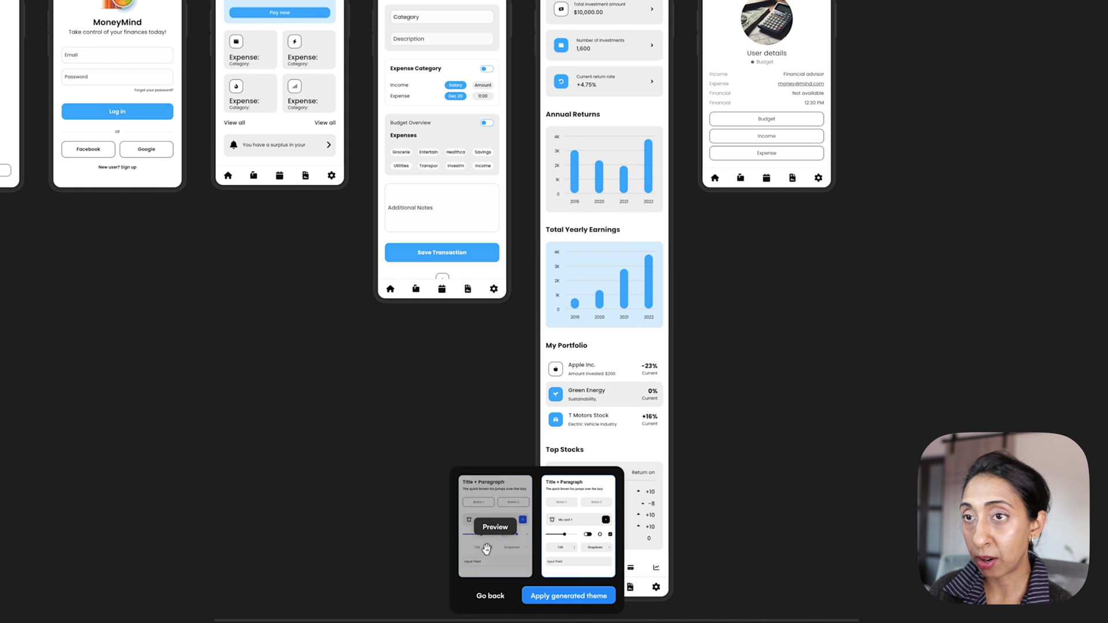
click(579, 543)
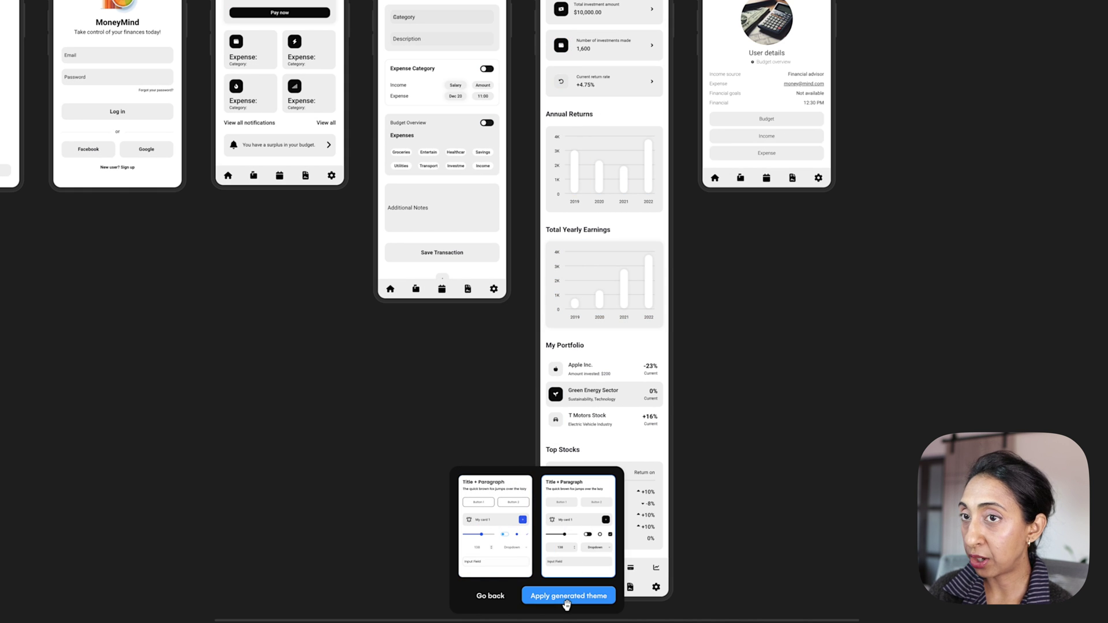
click(495, 526)
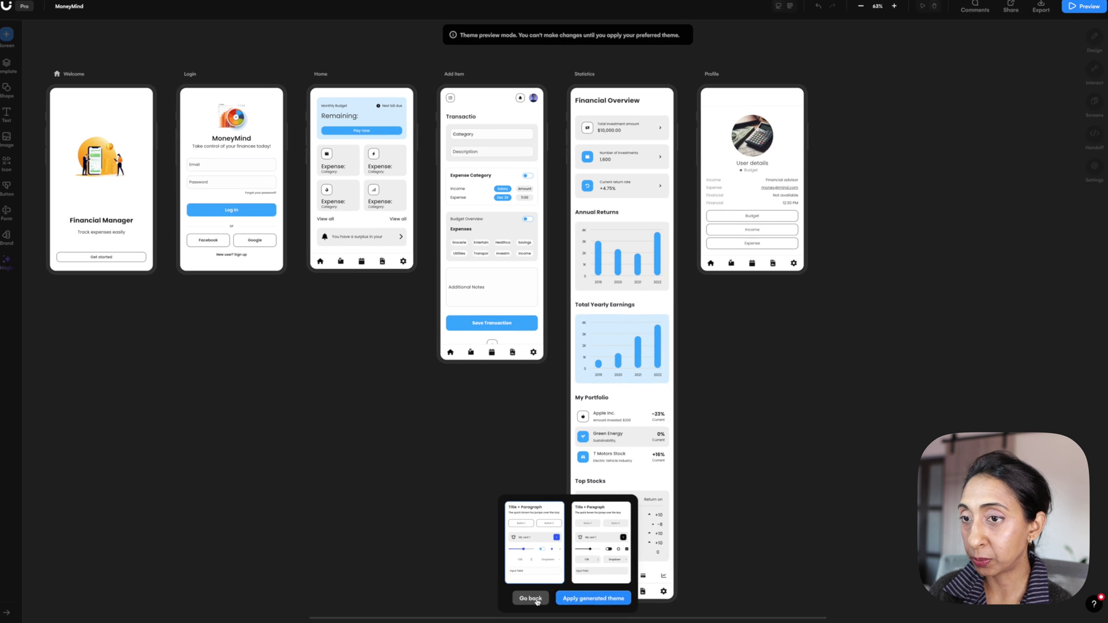
click(532, 599)
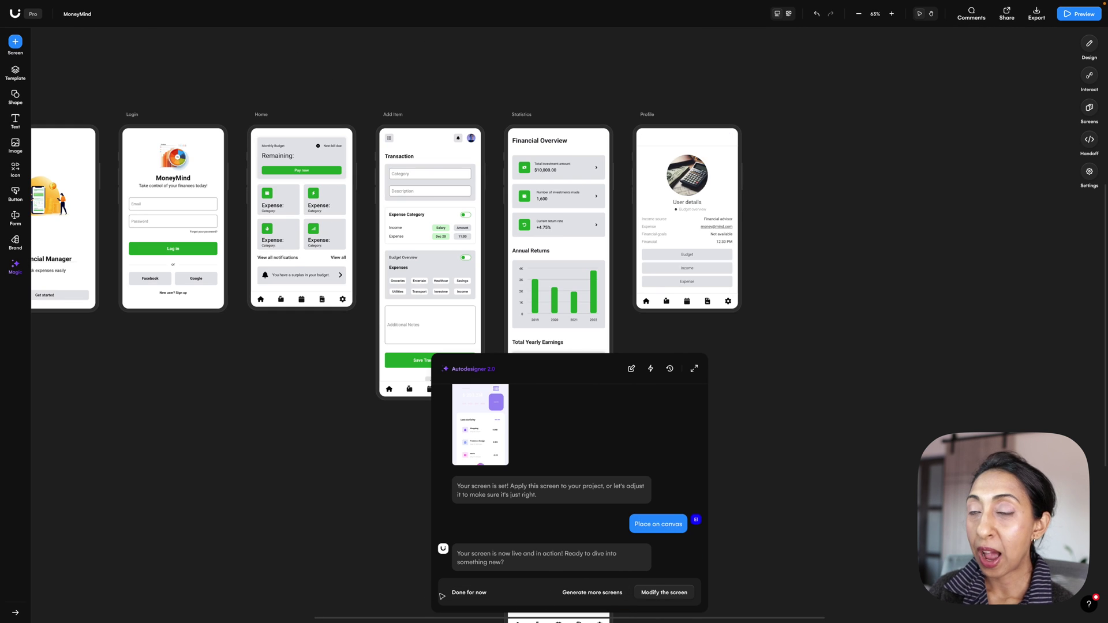
Step: Generate a mobile screen in Autodesigner from the uploaded analytics screenshot
click(455, 595)
click(563, 606)
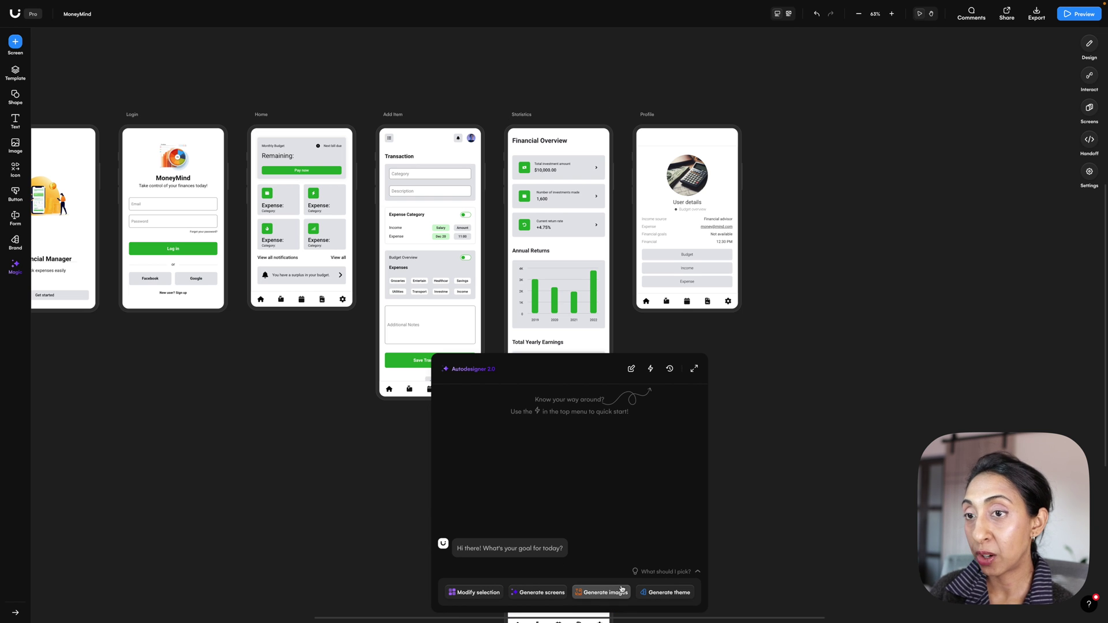
click(542, 593)
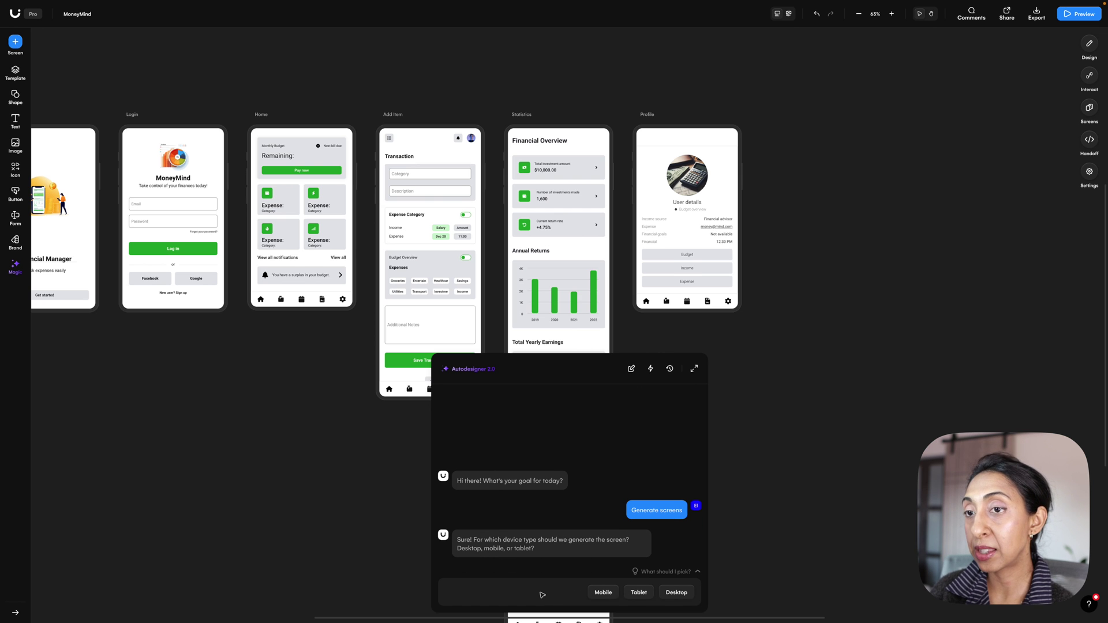
click(603, 593)
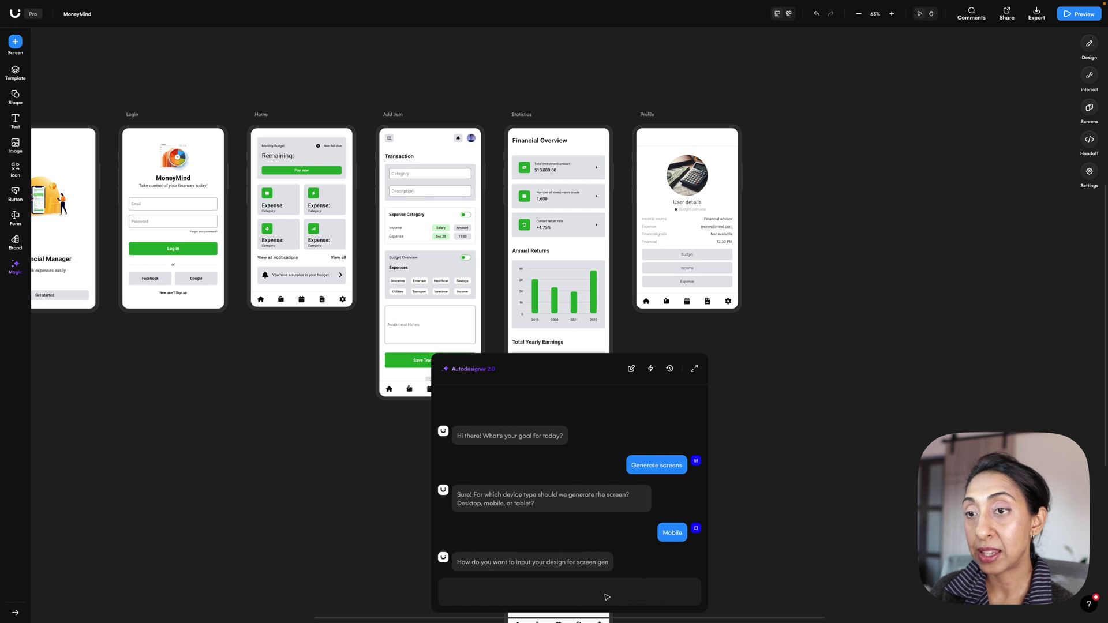
click(604, 594)
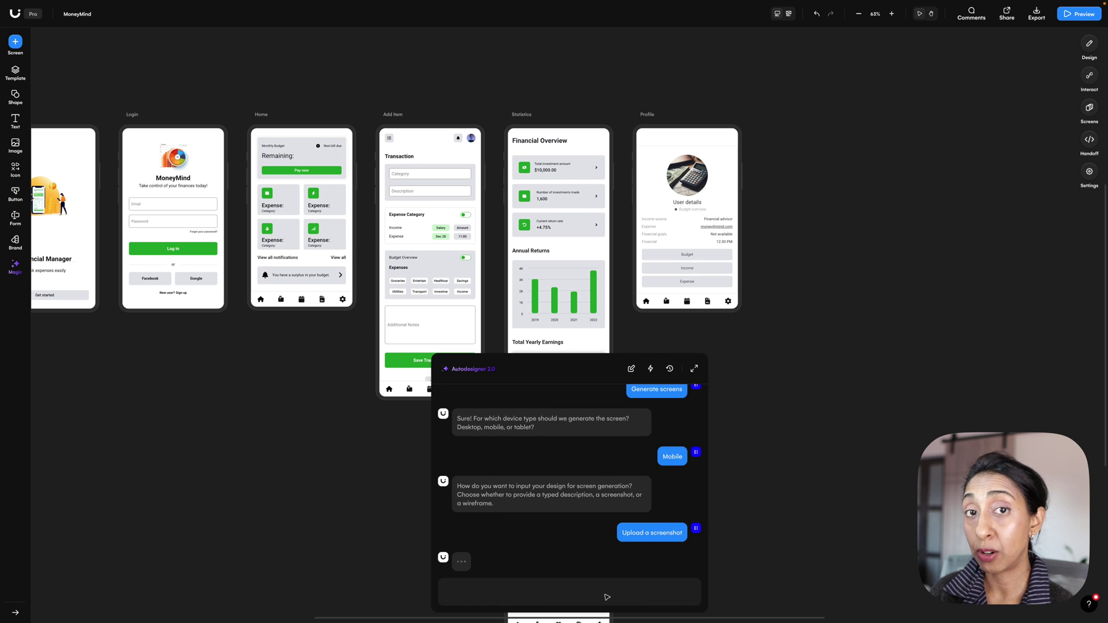
click(569, 560)
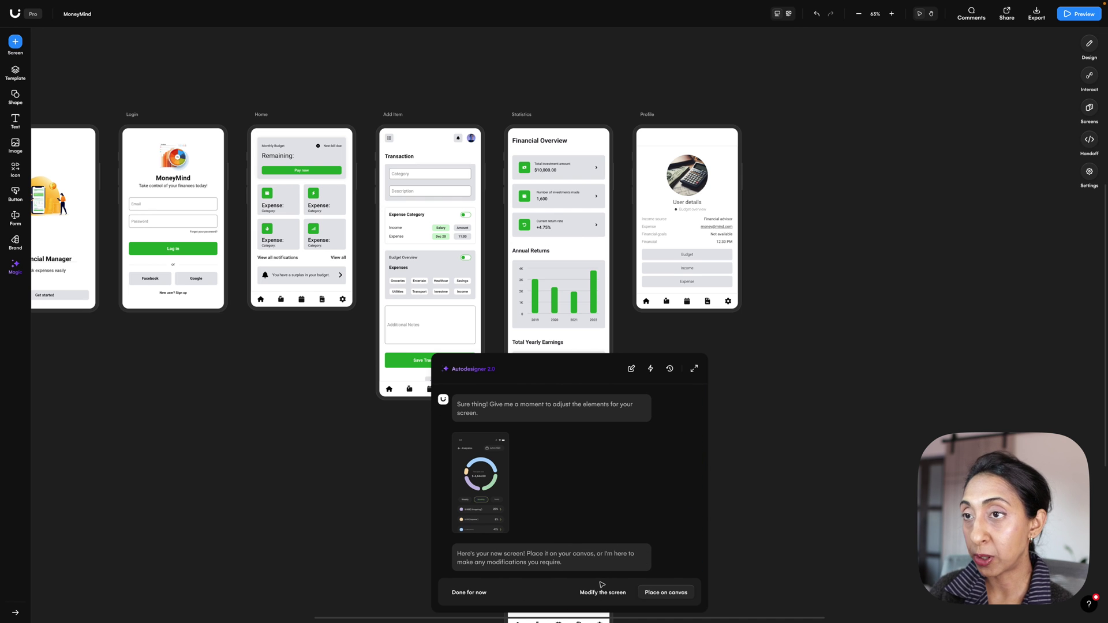
Step: Place the generated analytics screen on the canvas and marquee-select all its elements
click(644, 591)
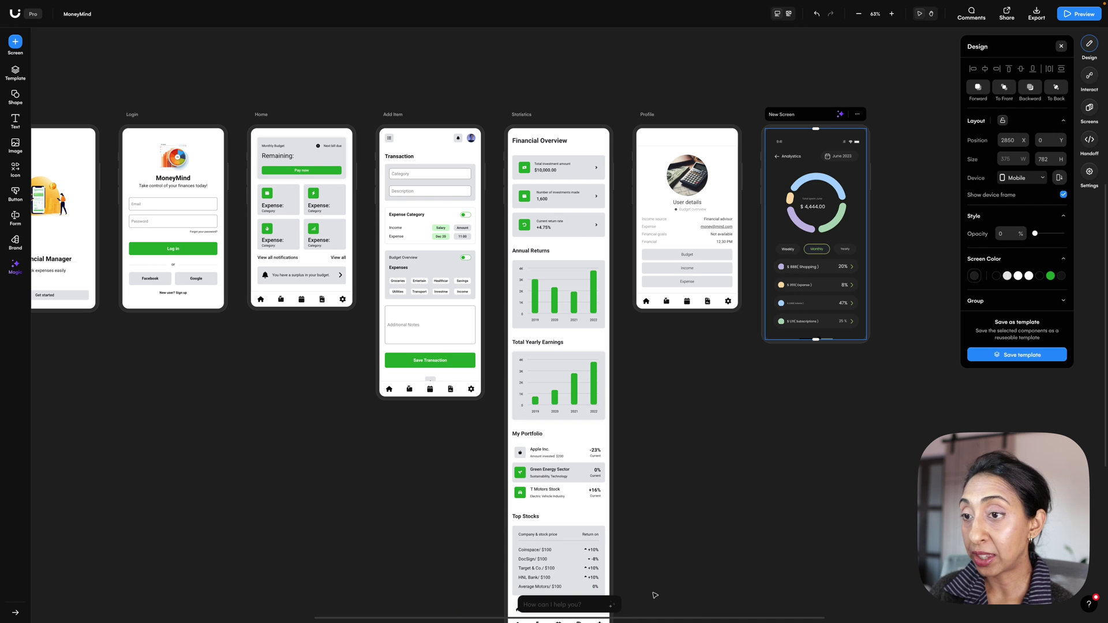
click(864, 468)
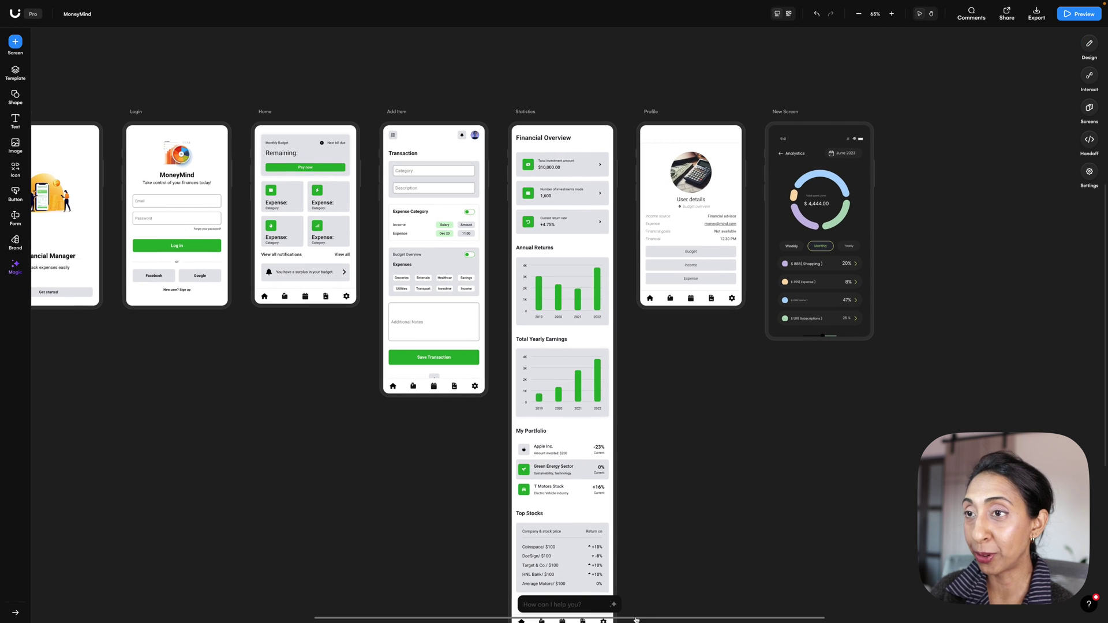
drag(916, 408, 769, 119)
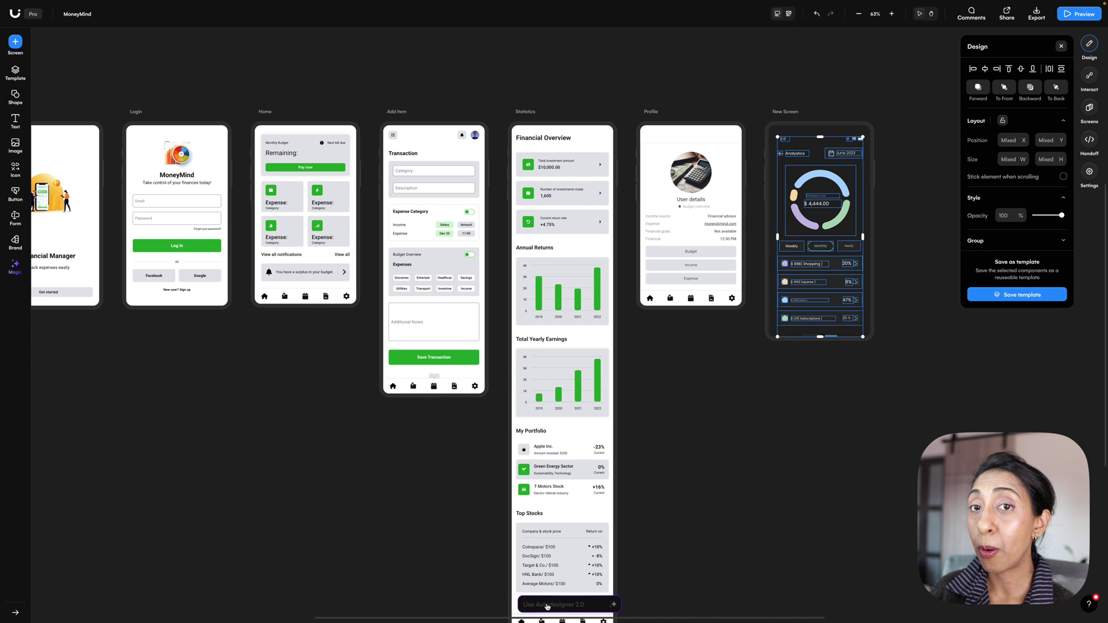
Step: Generate a dark theme from the analytics screenshot, preview it, and apply it to all screens
click(547, 606)
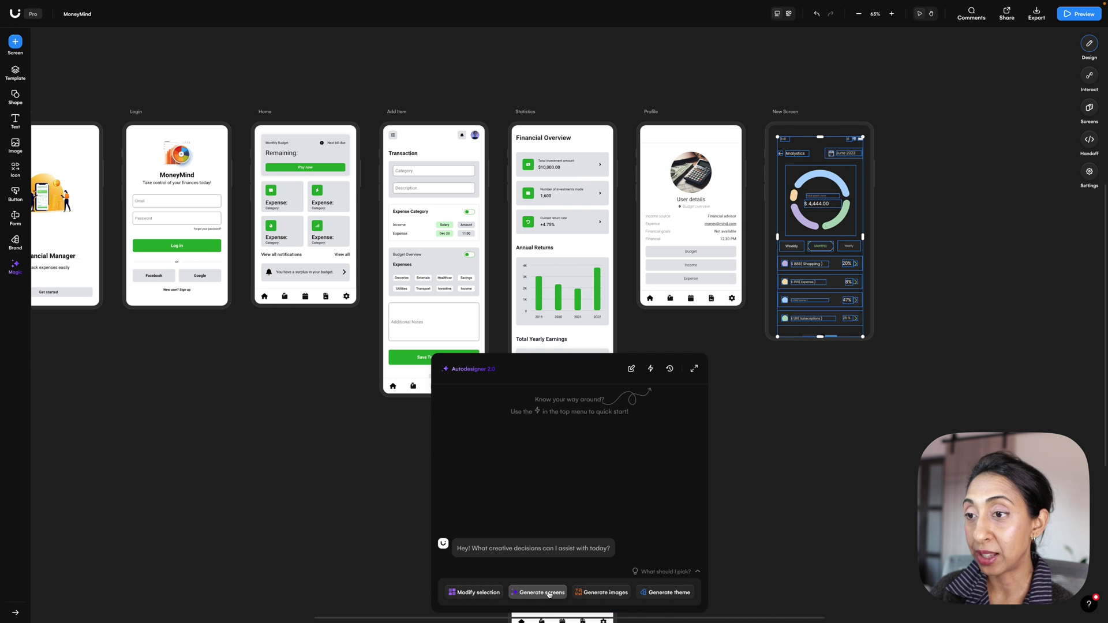
click(668, 593)
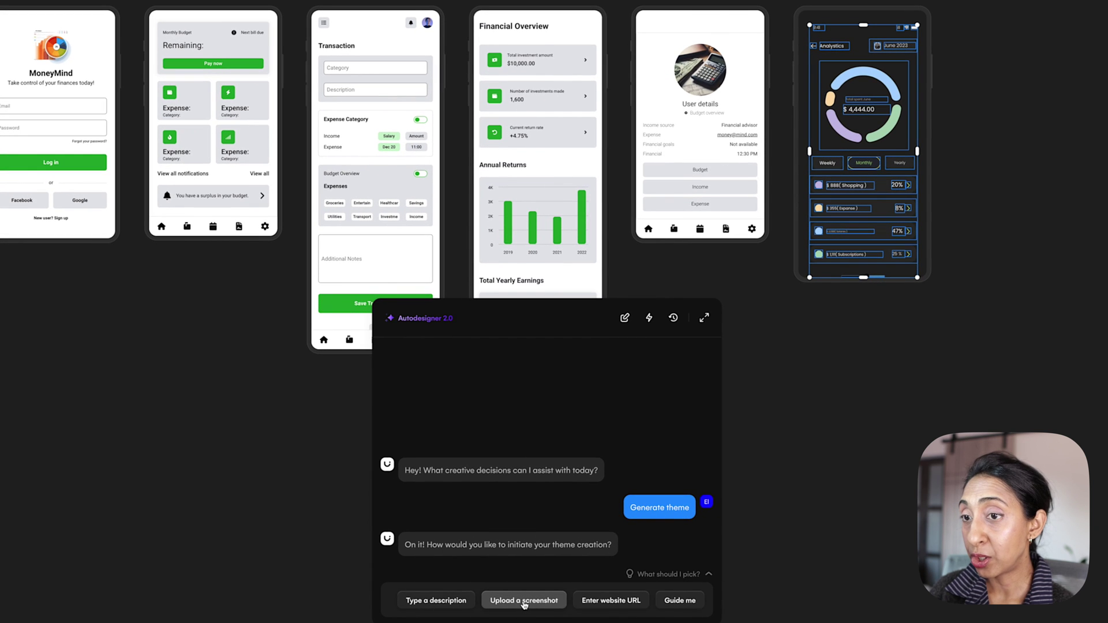
click(524, 601)
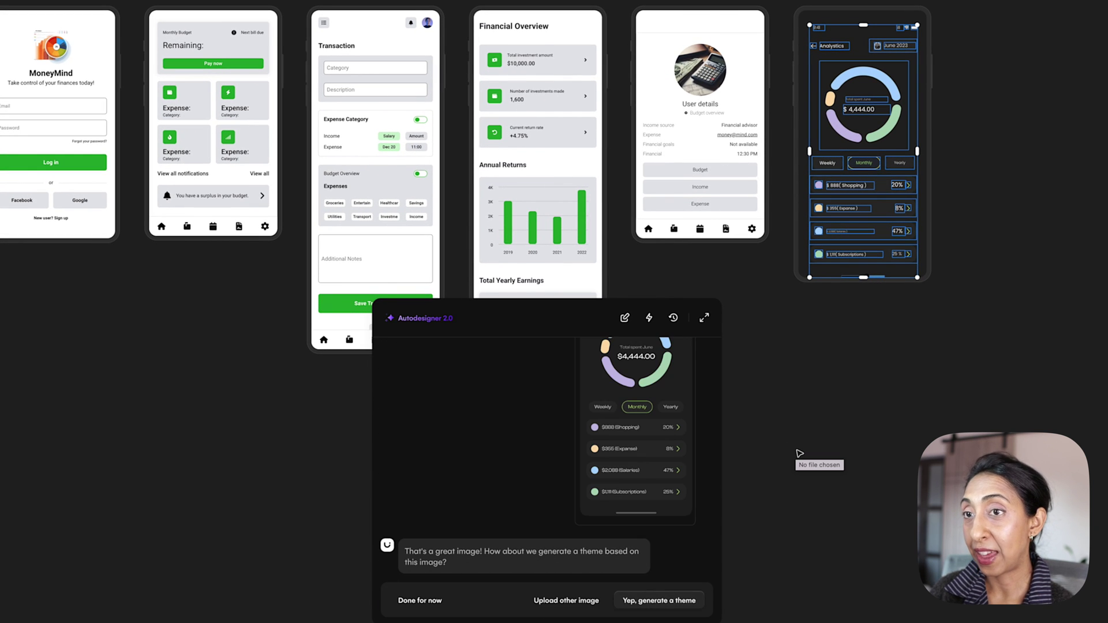
click(645, 601)
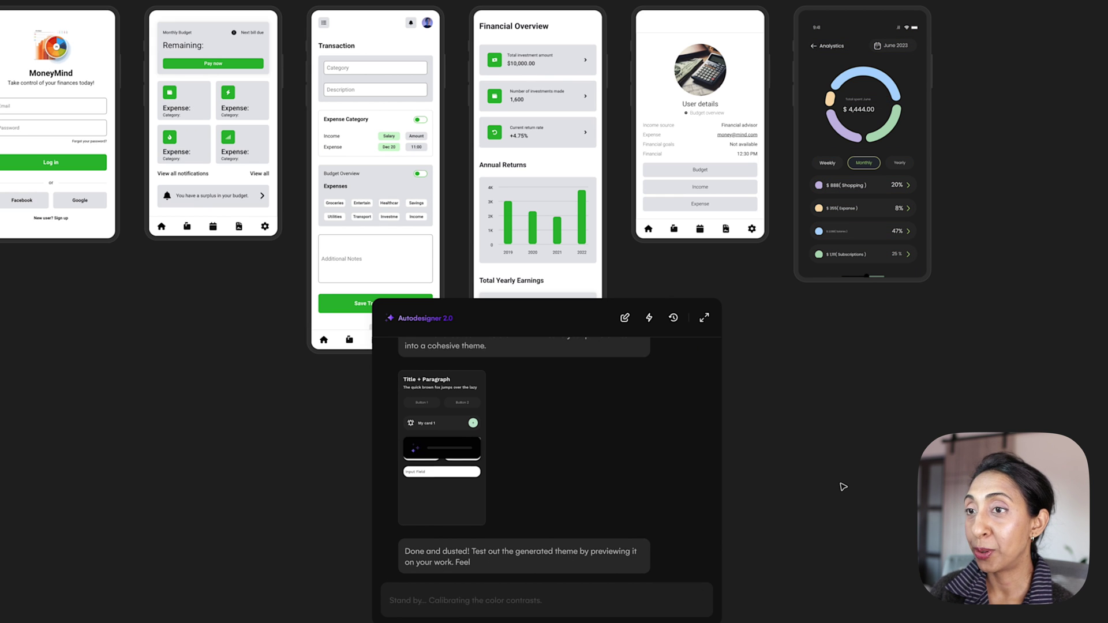
click(642, 600)
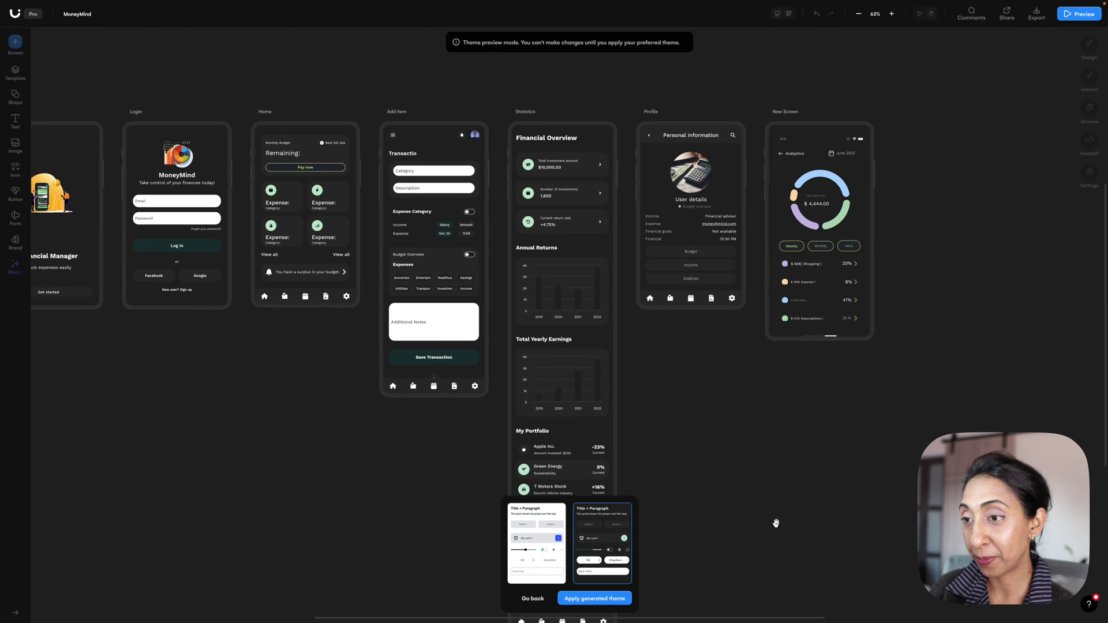
click(594, 599)
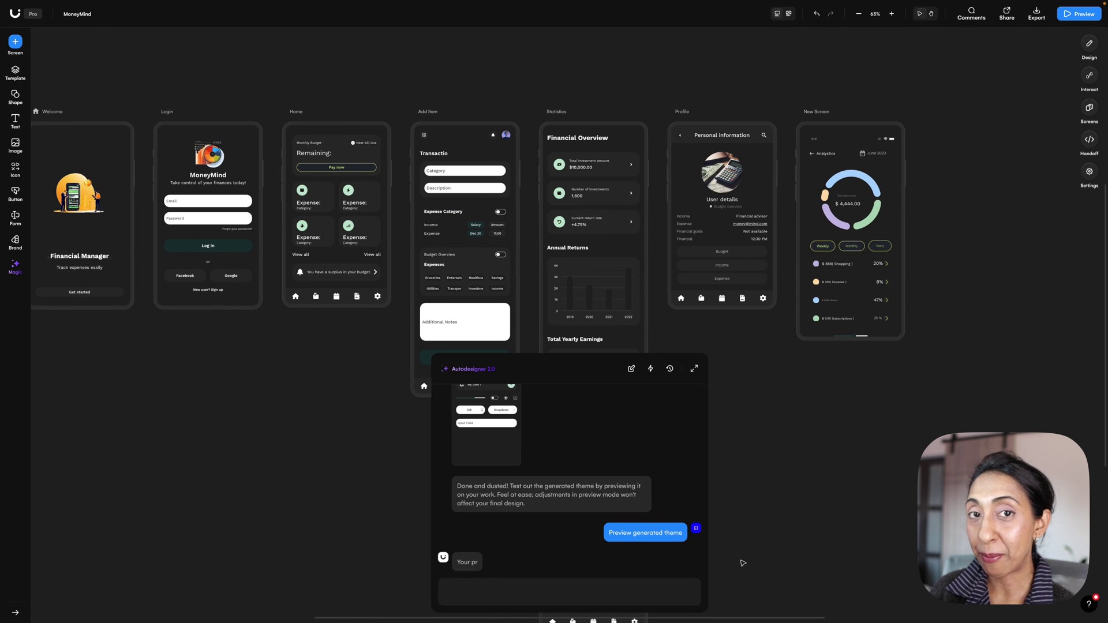
Step: Close the MoneyMind Autodesigner chat with Done for now
click(511, 587)
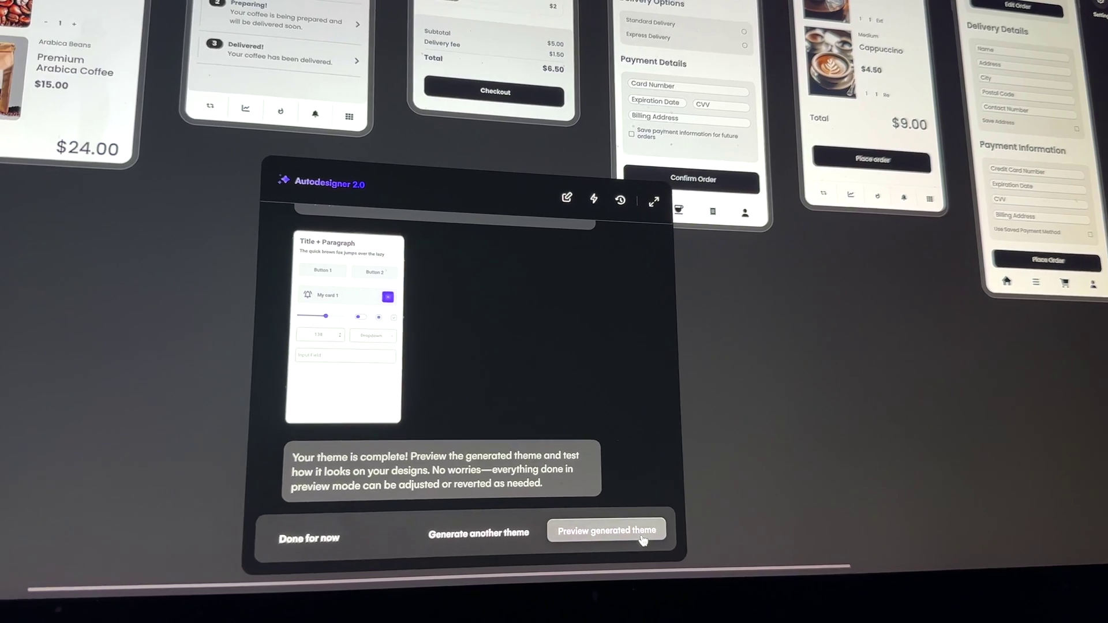
Step: Preview the generated theme on the coffee-shop Checkout, Payment Details and Place order screens
click(643, 467)
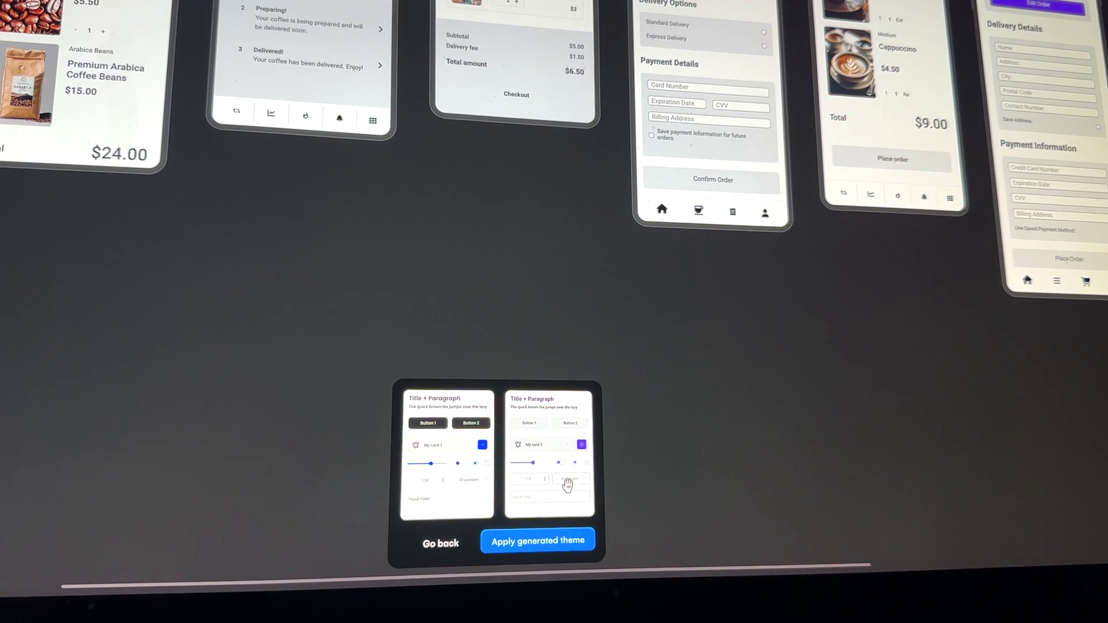